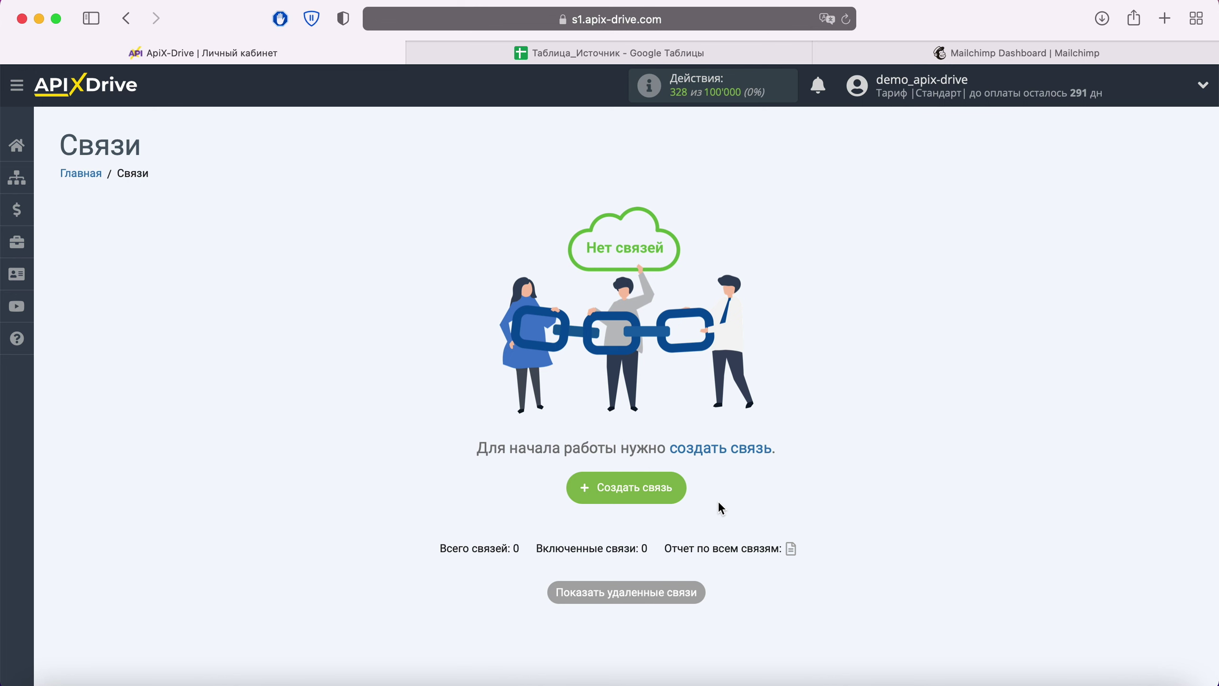
- Create a new connection and choose Google Sheets as its data source system
click(672, 485)
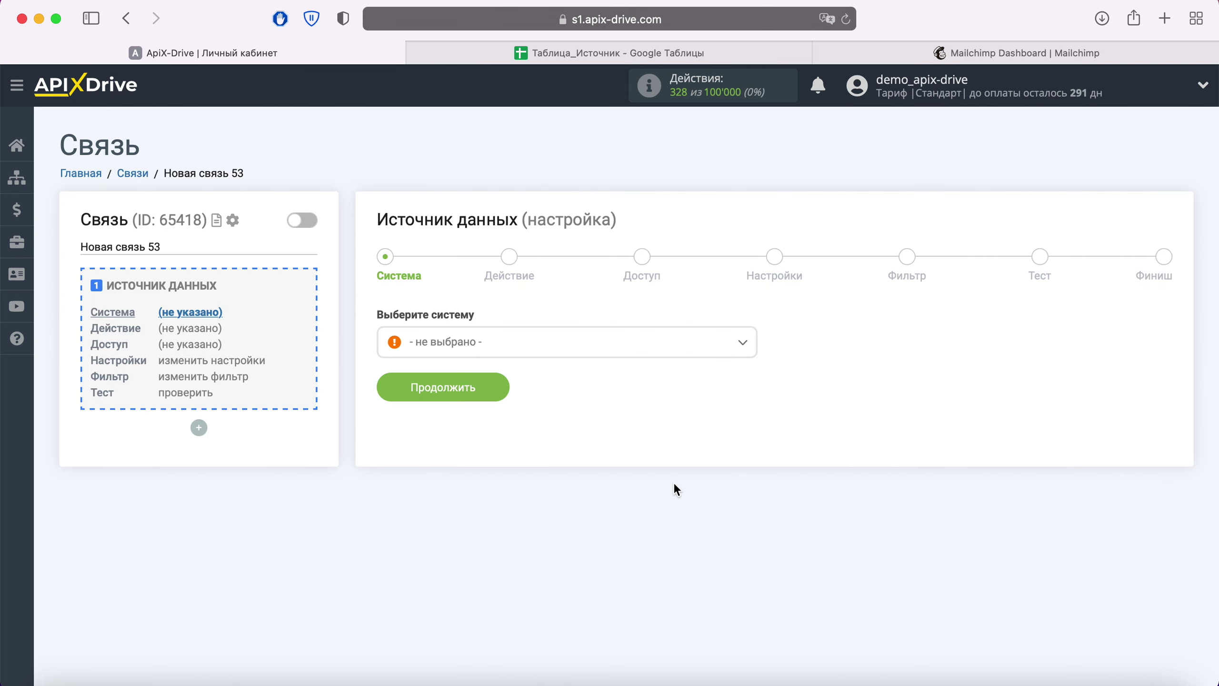
click(610, 341)
scroll(618, 420, down, 10)
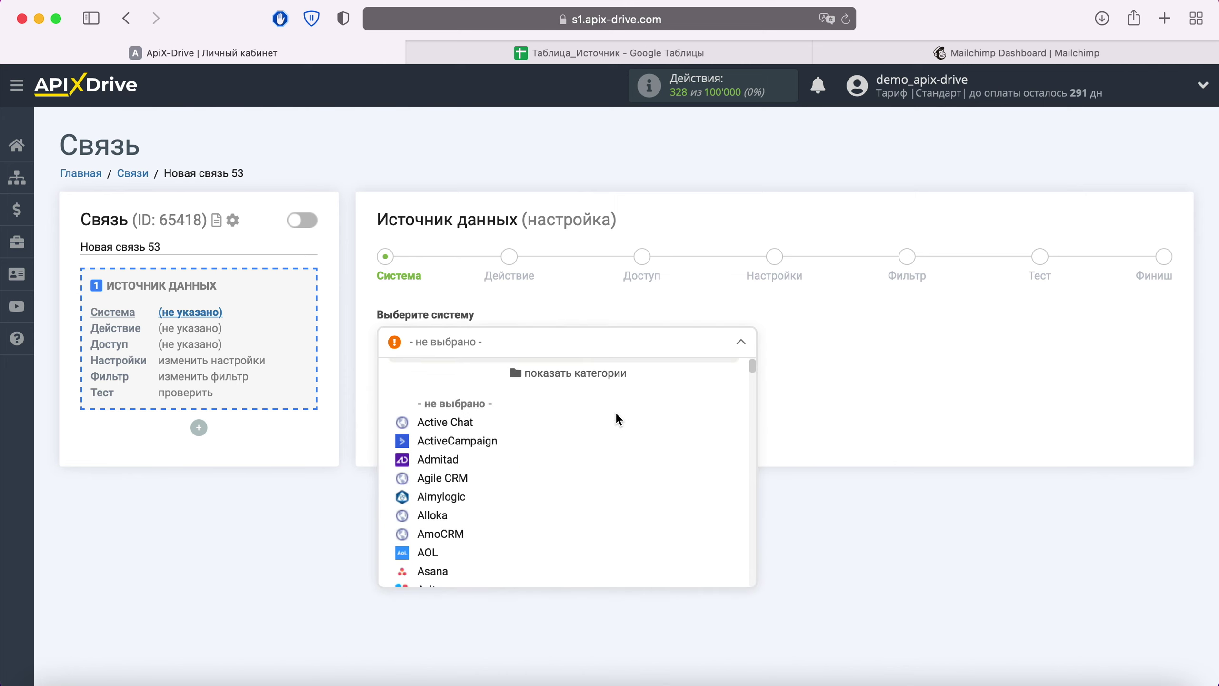
scroll(615, 420, down, 15)
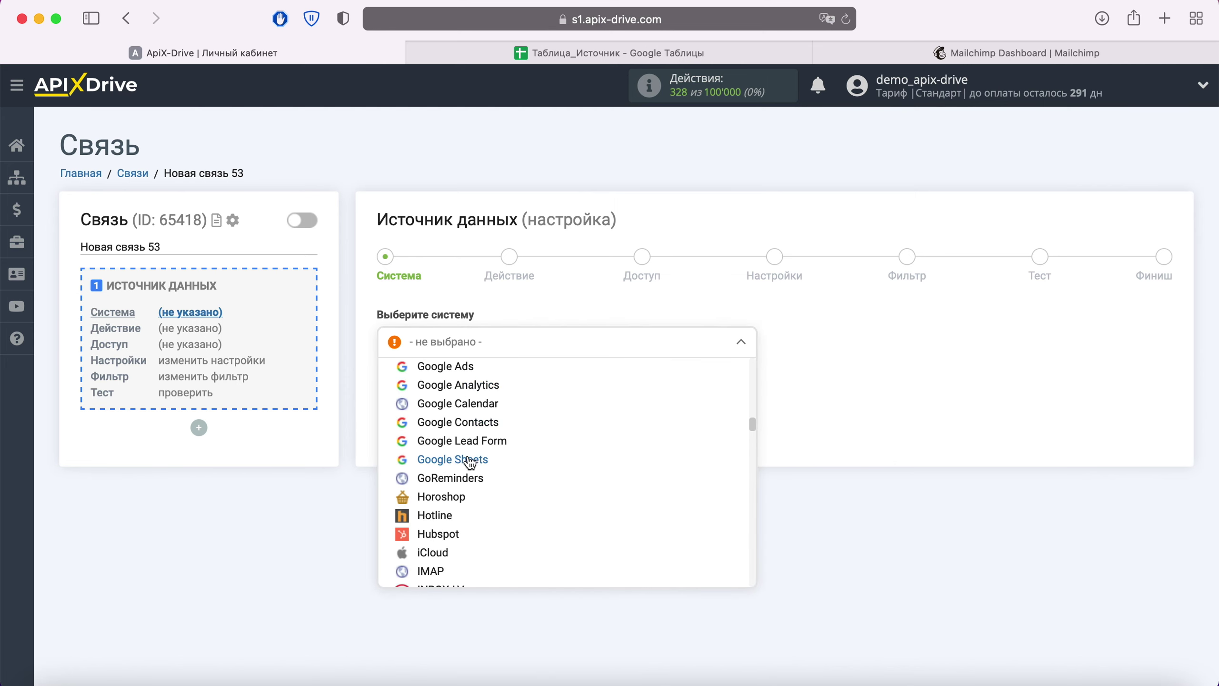
click(468, 462)
click(497, 389)
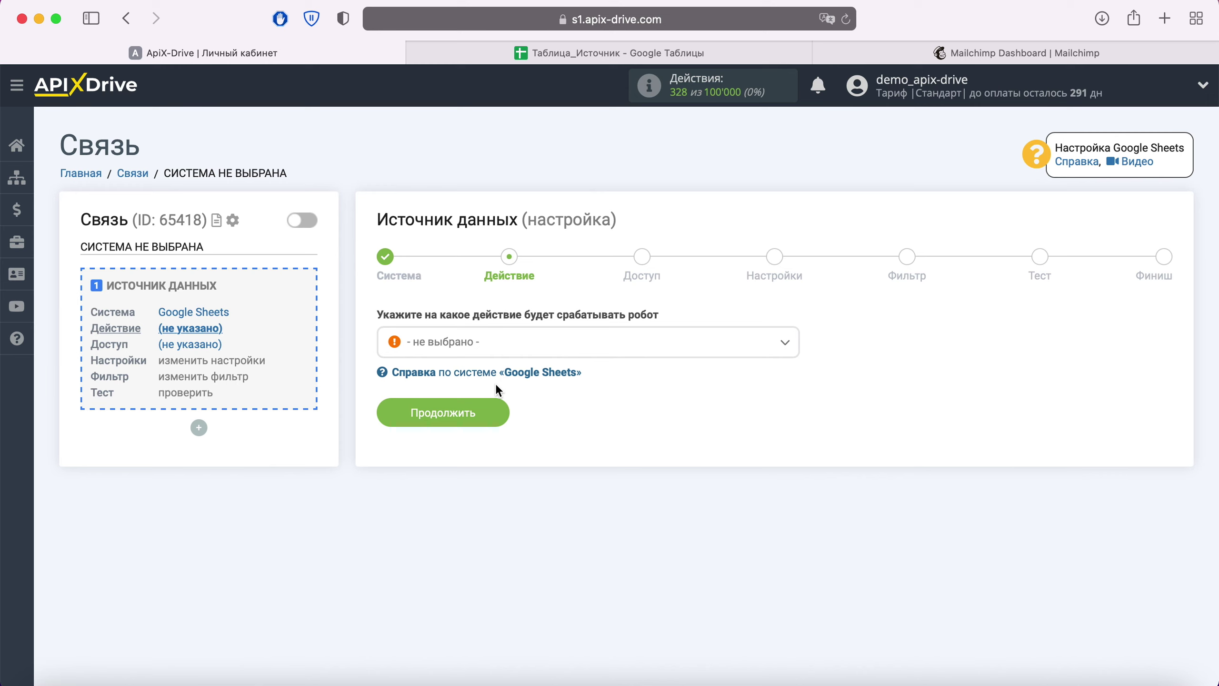
- Set the source action to «Загрузить строки (новые)» and continue to the access stage
click(550, 351)
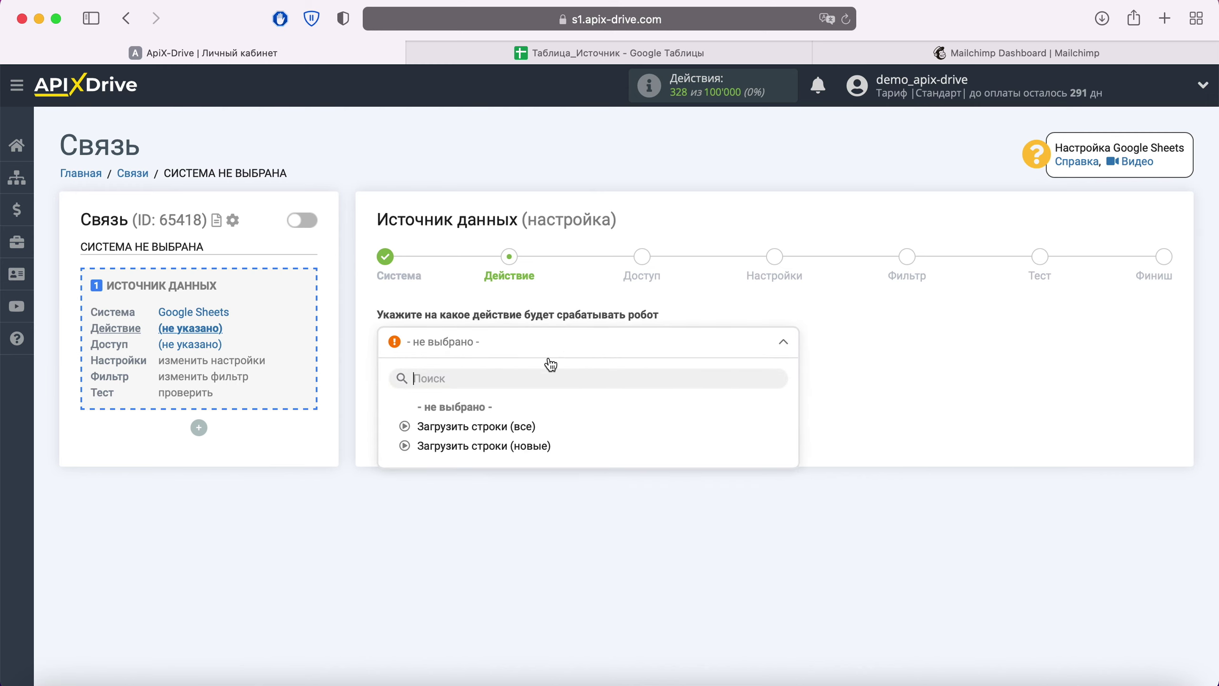
click(503, 445)
click(501, 423)
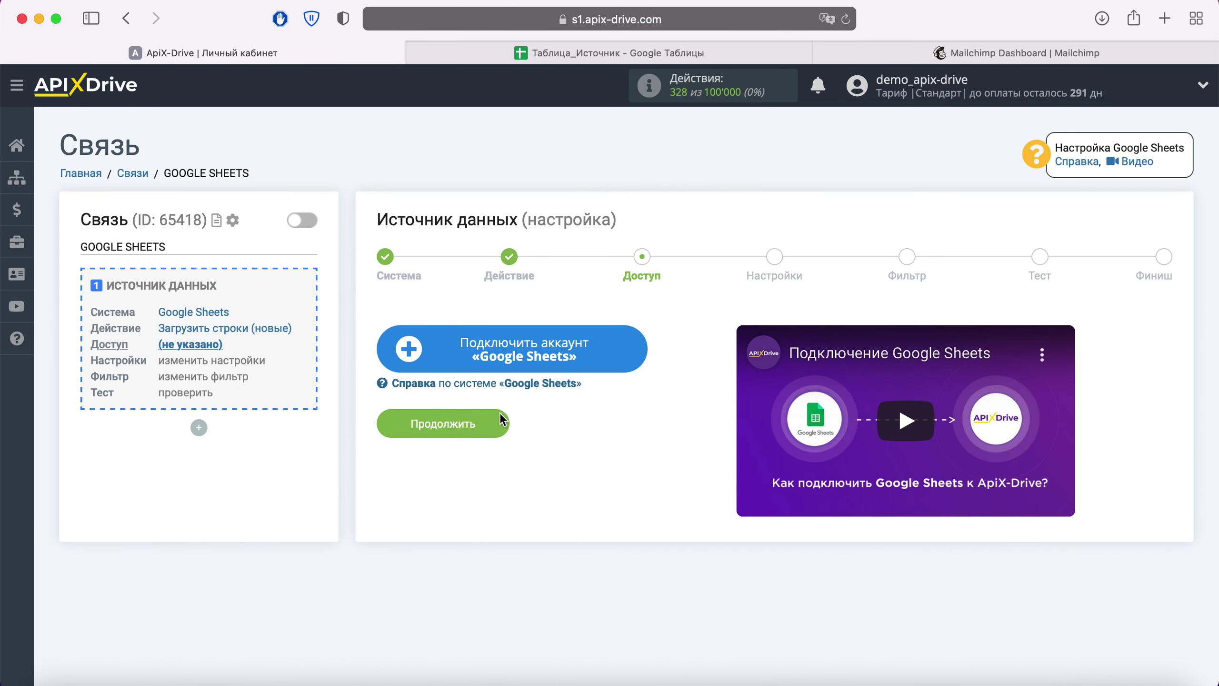
- Connect a Google Sheets account by signing in with the saved e-mail and account password, and grant ApiX-Drive the requested access
click(619, 353)
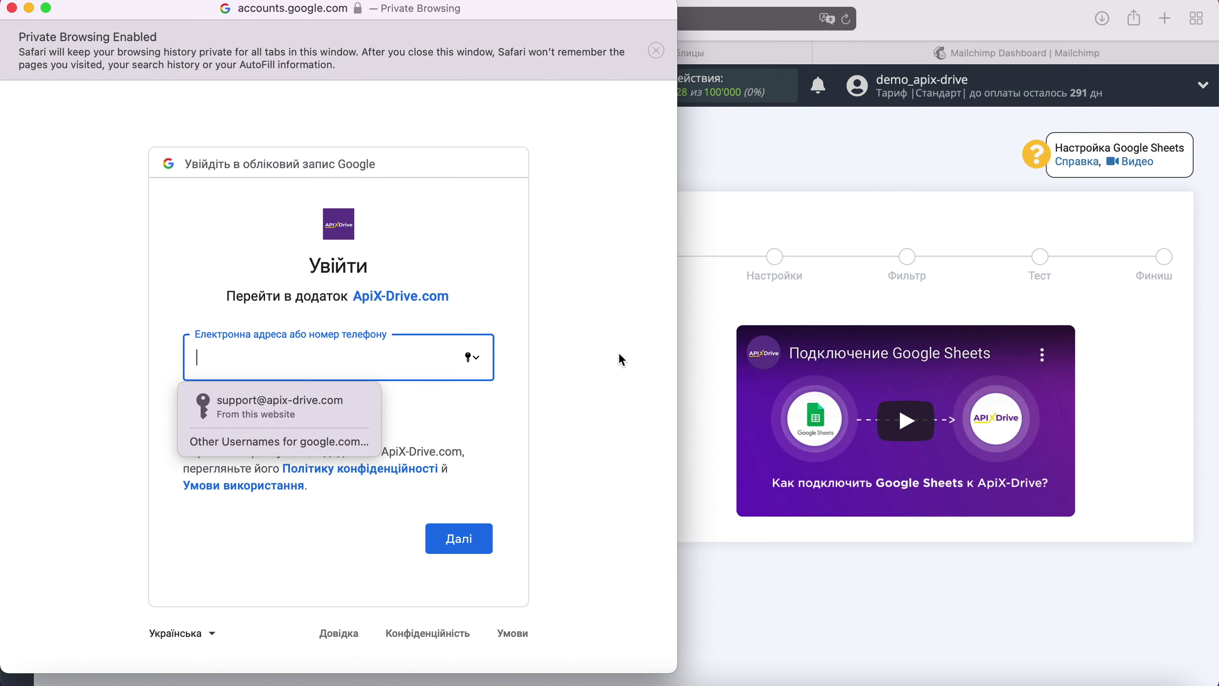
click(336, 410)
click(475, 541)
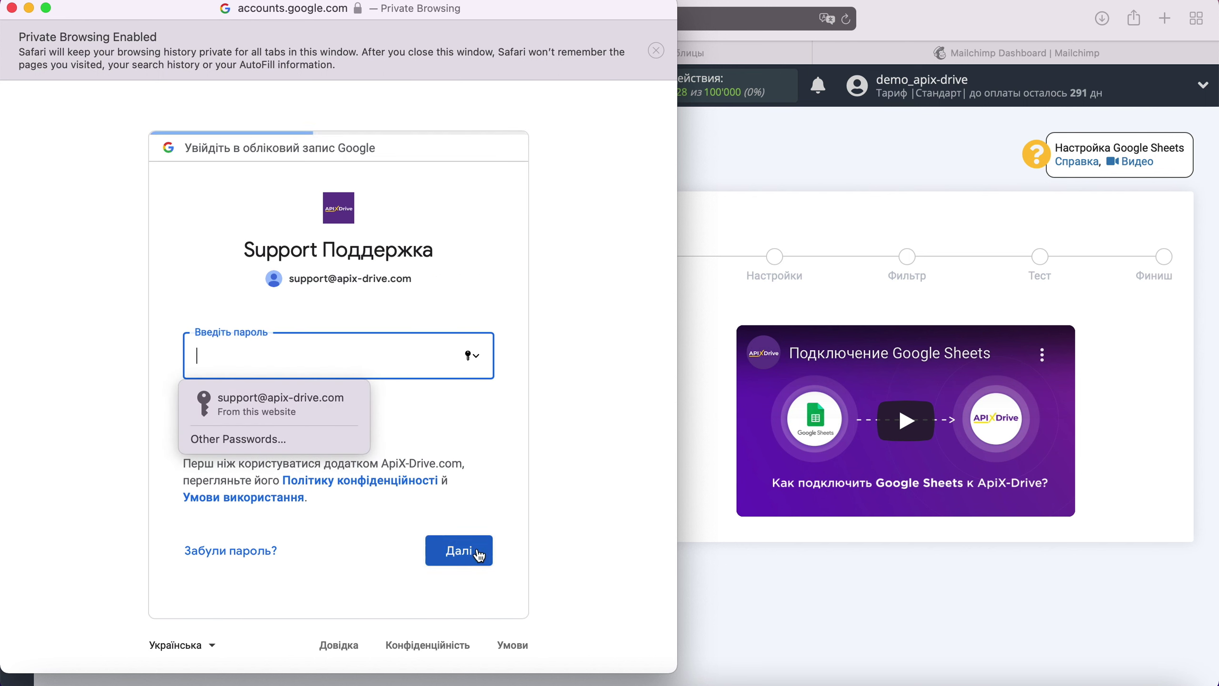
click(352, 409)
click(471, 557)
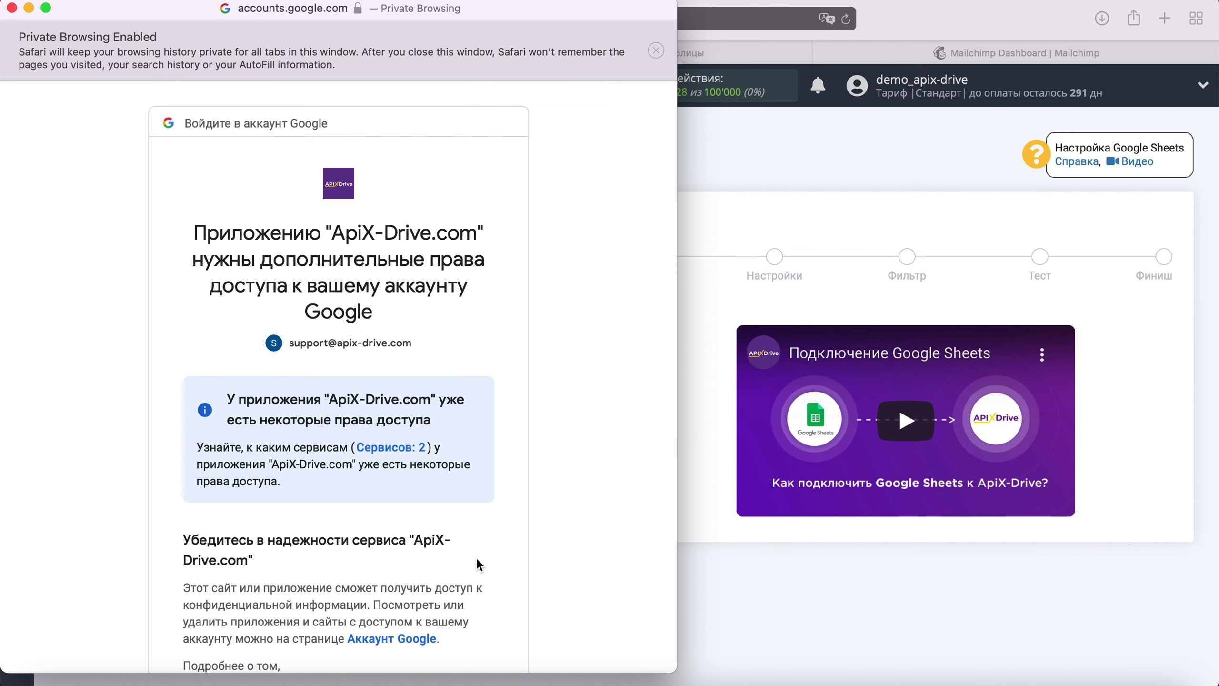
scroll(476, 557, down, 3)
click(459, 558)
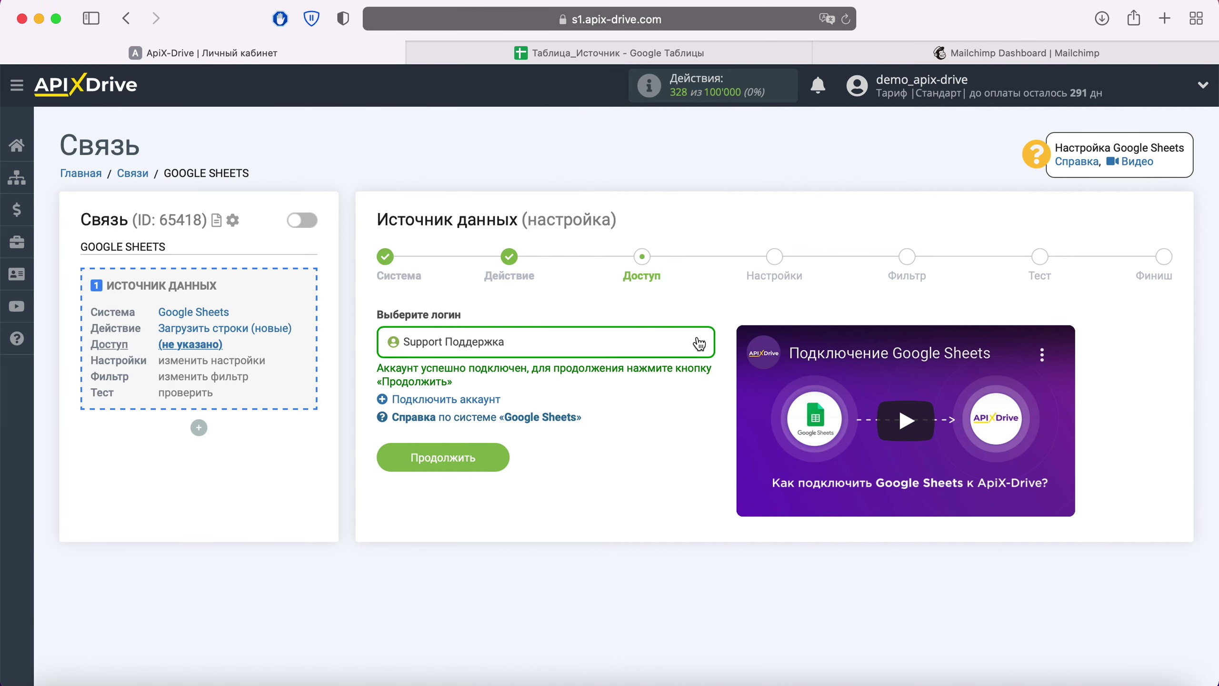
- Select the connected Google account as the source login and continue to the settings
click(699, 342)
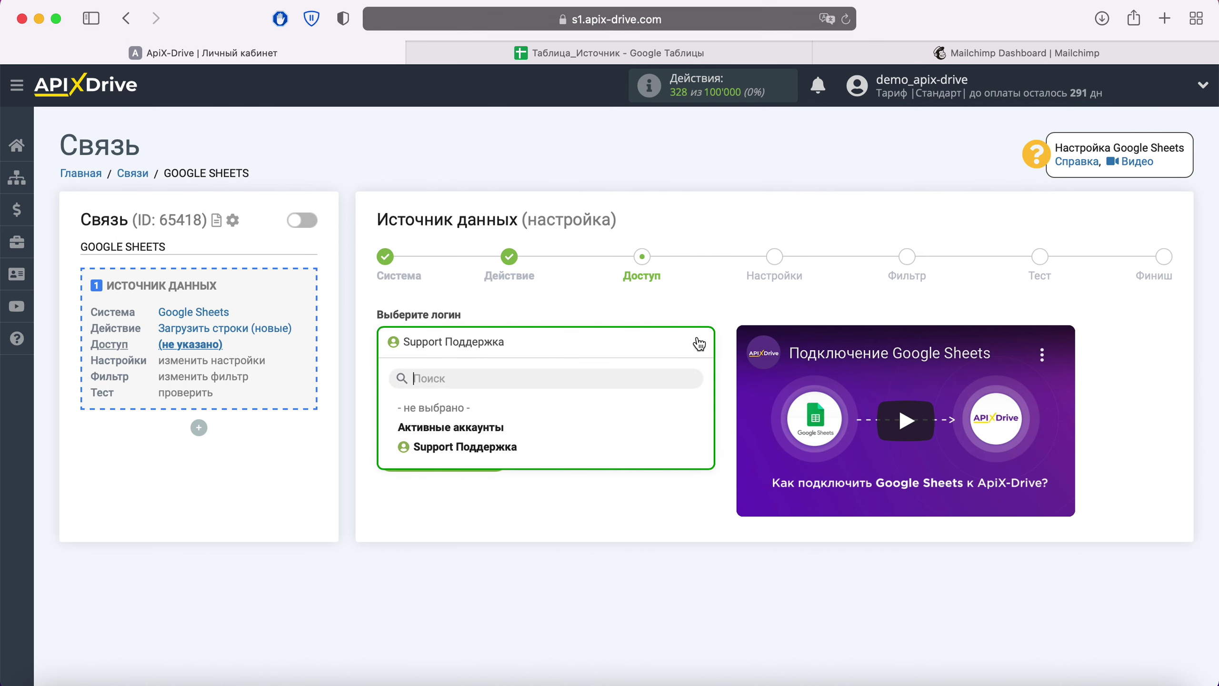
click(489, 449)
click(490, 455)
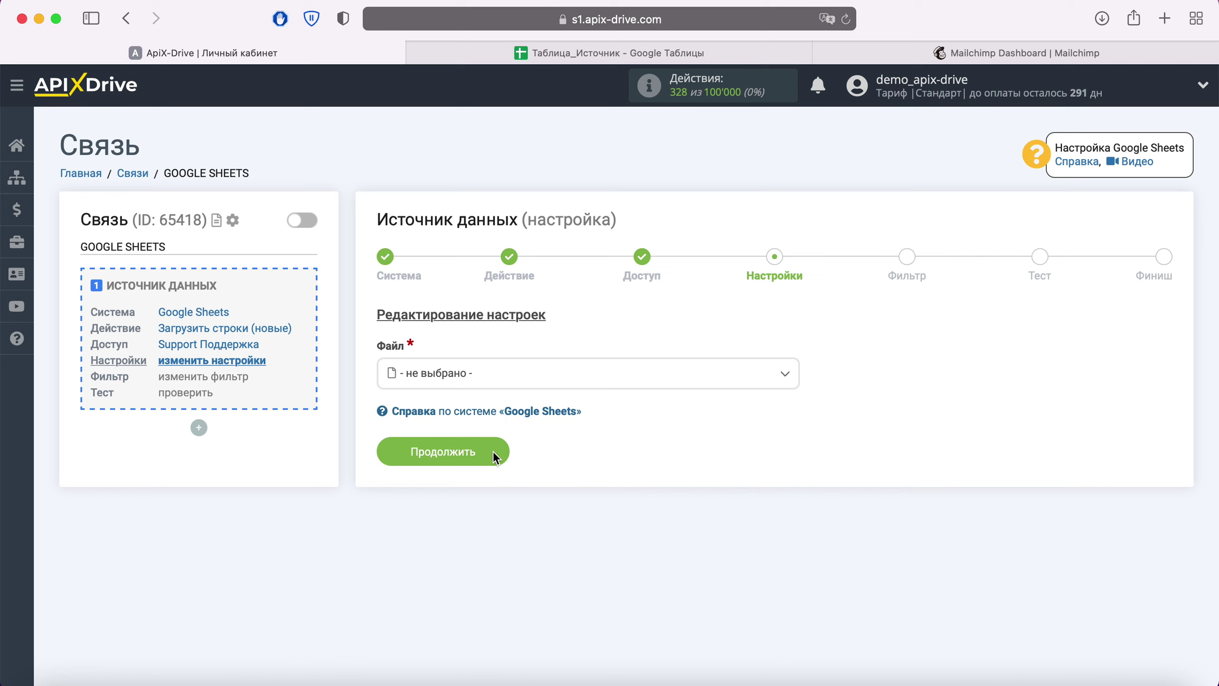
- Choose the file «Таблица_Источник» and its sheet «Источник» as the data to load
click(493, 384)
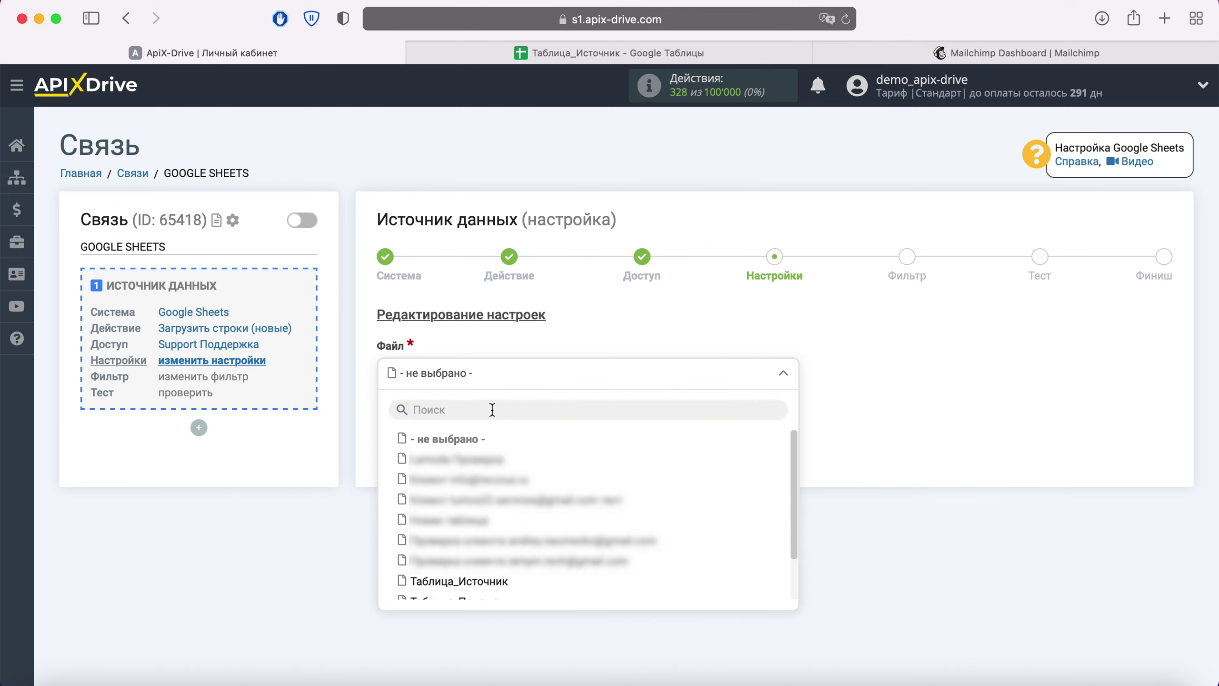
click(478, 580)
click(479, 450)
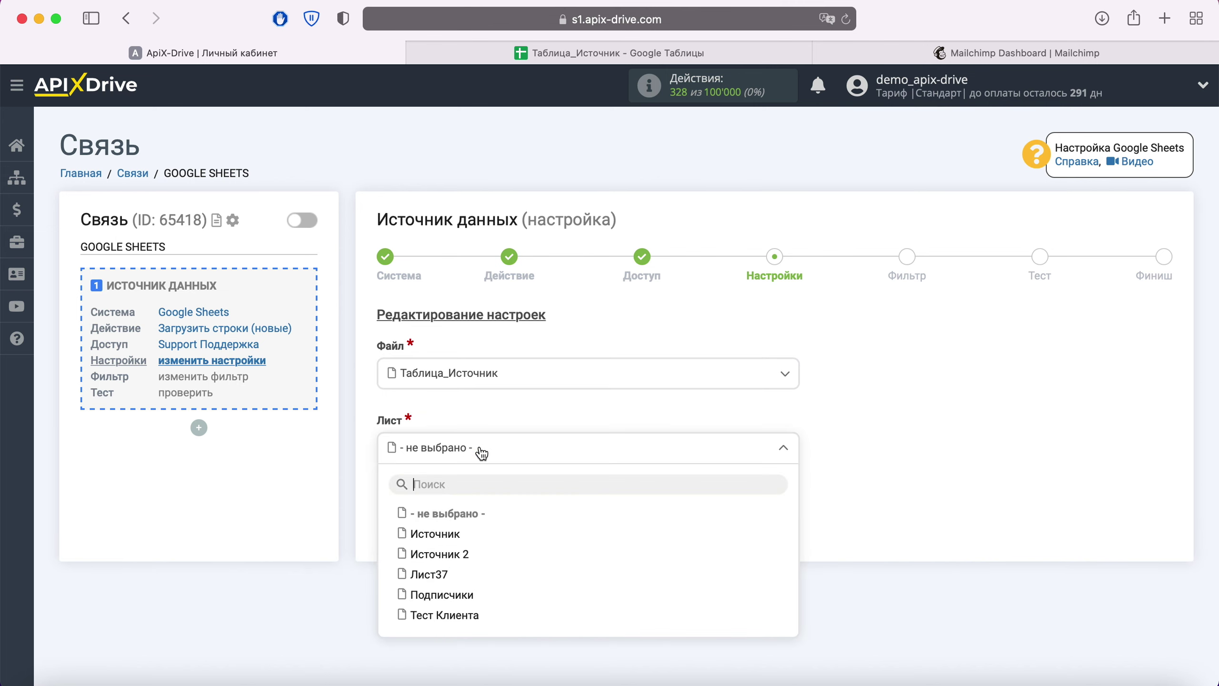
click(444, 539)
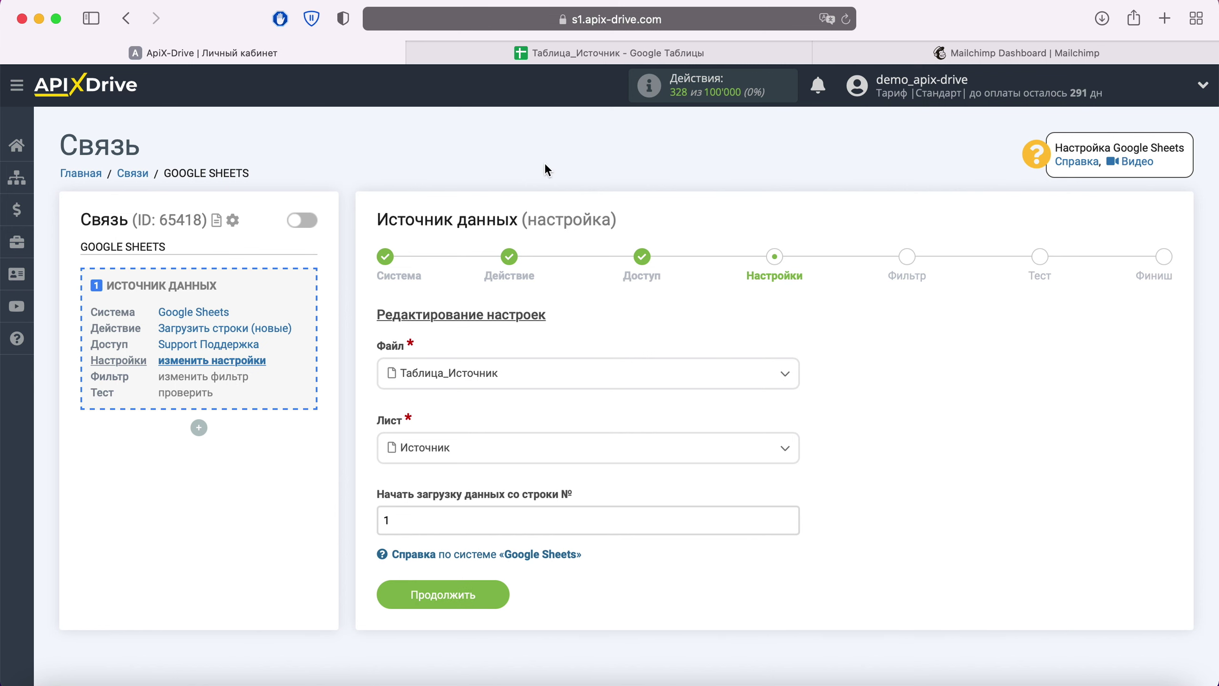
- Check the rows in the source spreadsheet, set the starting row for data loading to 2, and continue
click(617, 55)
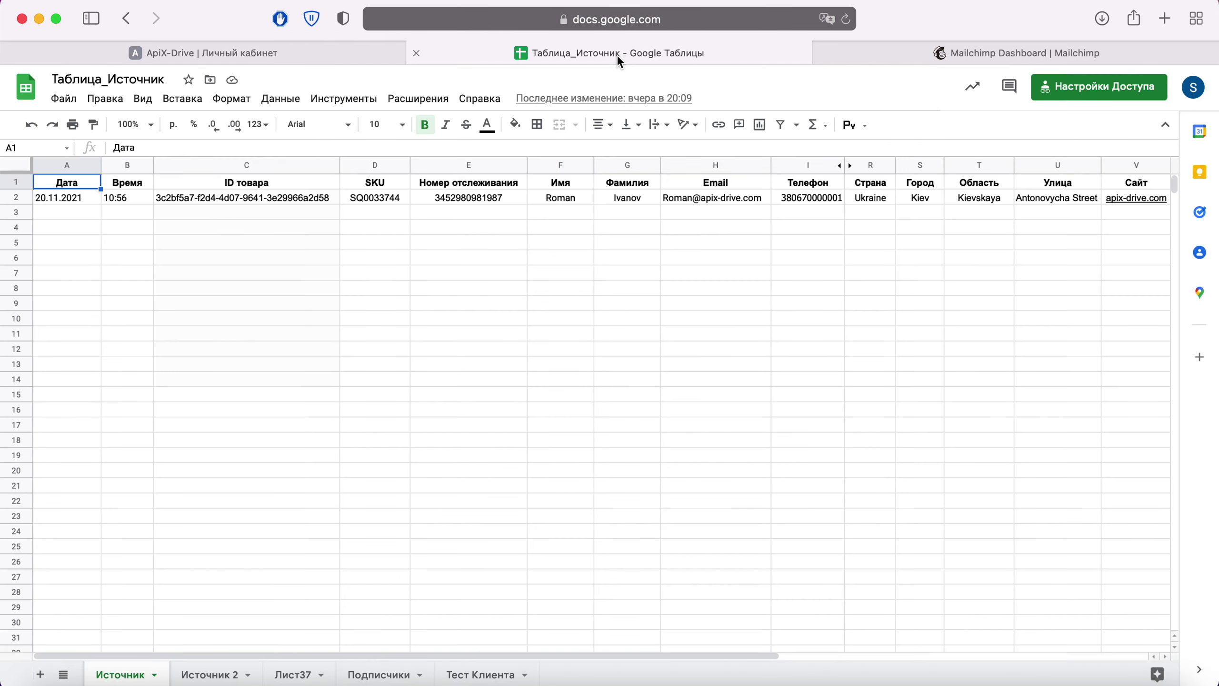
click(284, 46)
drag(400, 520, 360, 517)
text(2)
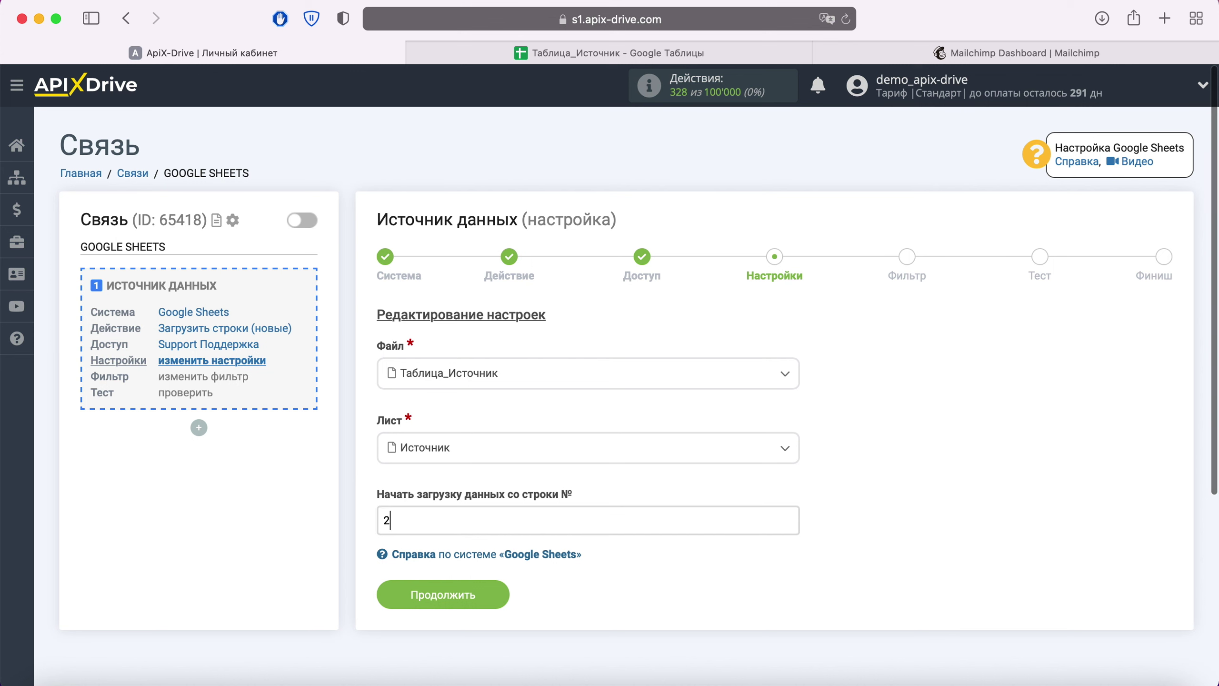
click(497, 597)
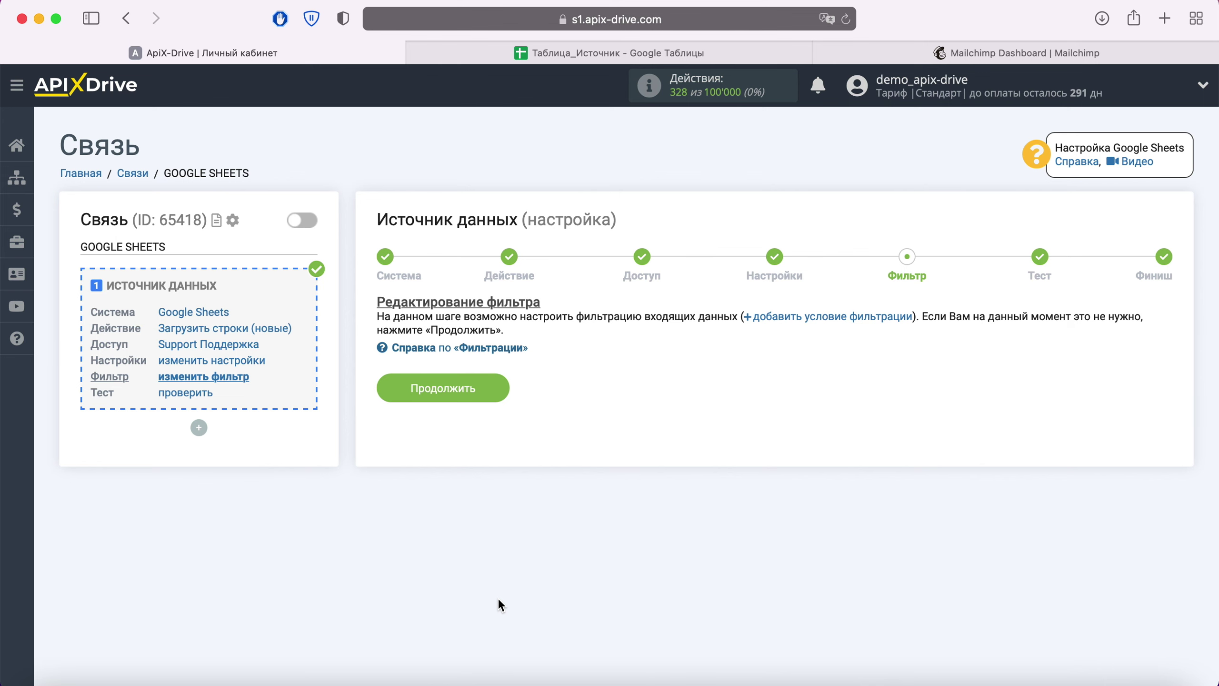
- Continue without a source filter and accept the Google Sheets test data
click(496, 387)
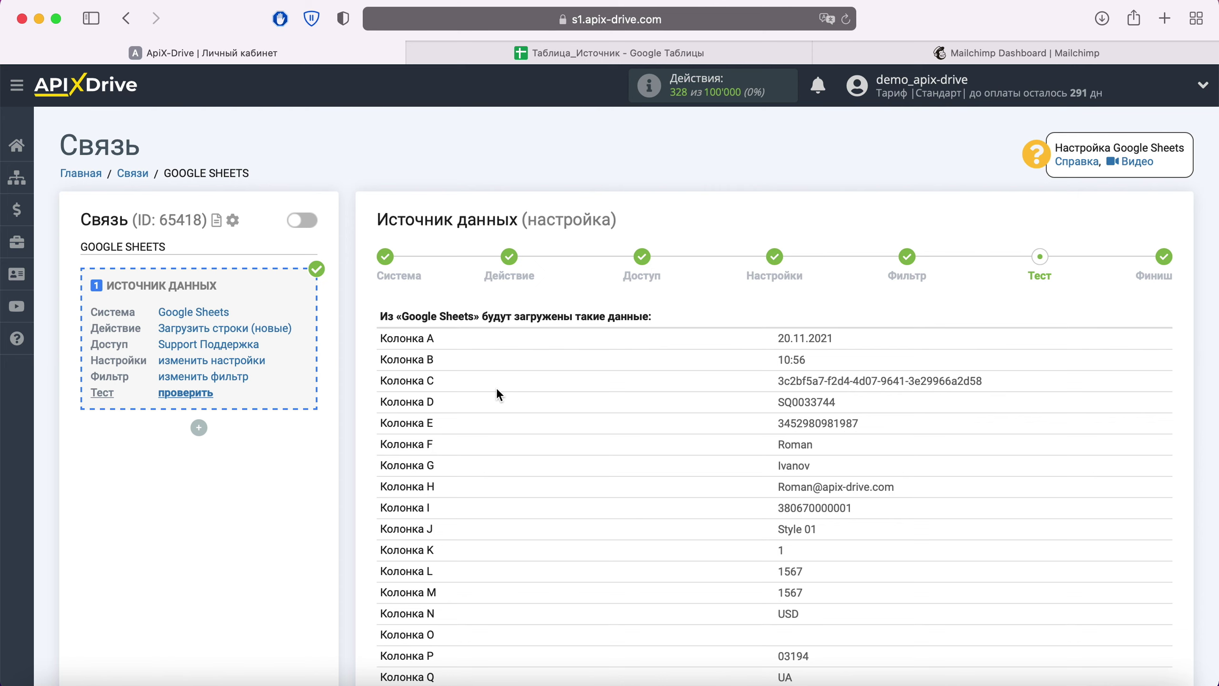
scroll(496, 387, down, 6)
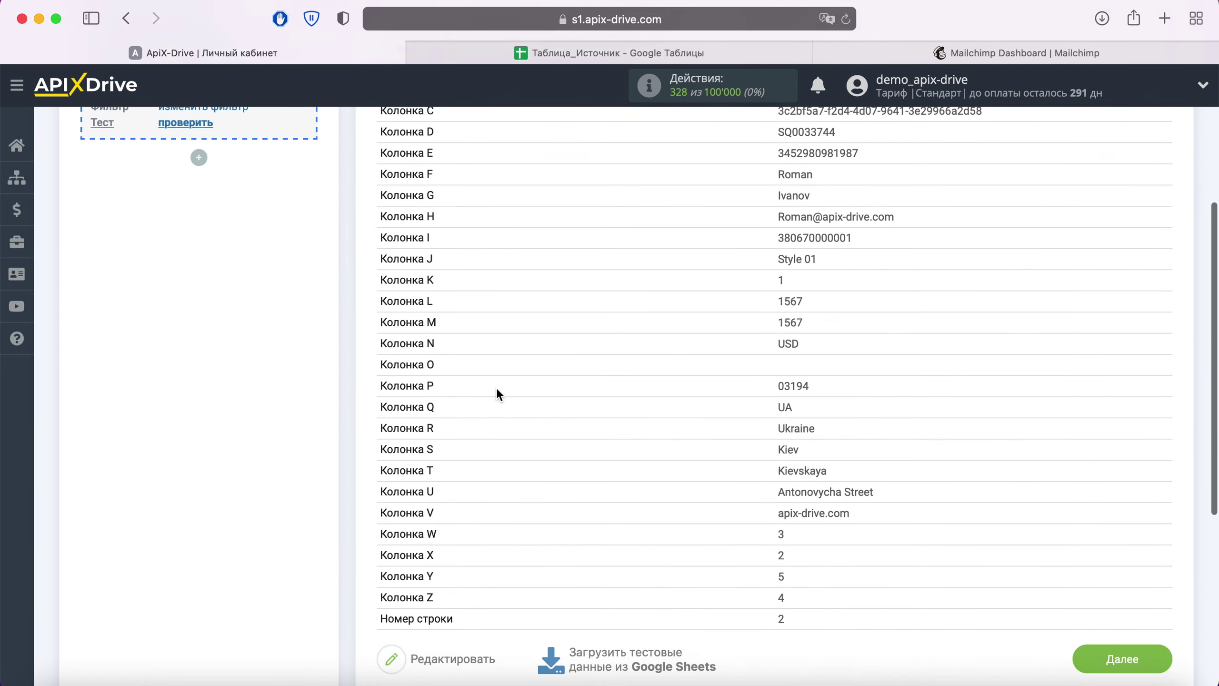
click(1133, 619)
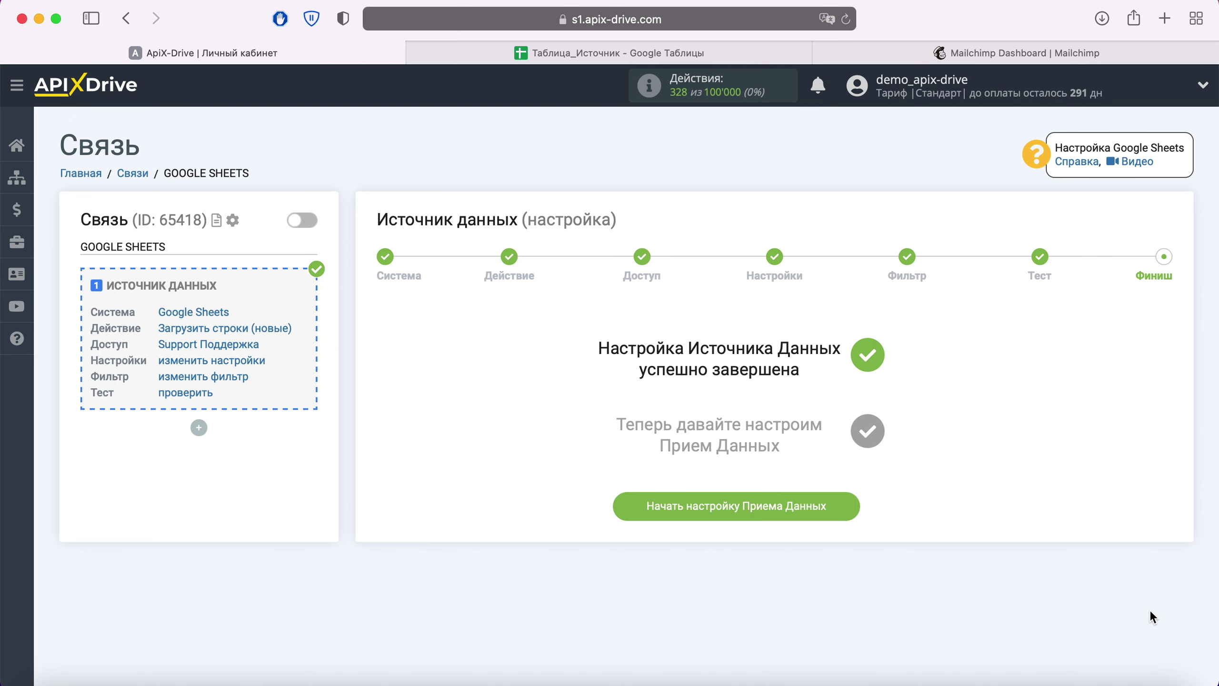
- Start the data destination setup and choose Mailchimp as the receiving system
click(850, 506)
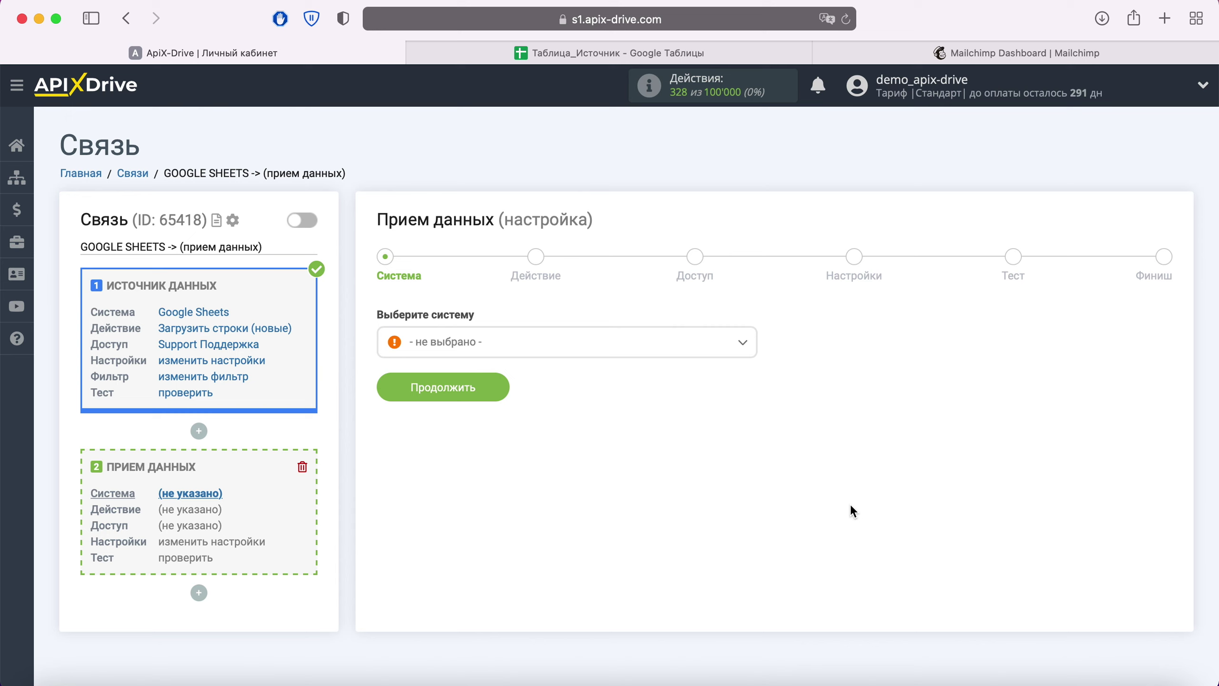
click(681, 348)
scroll(679, 483, down, 10)
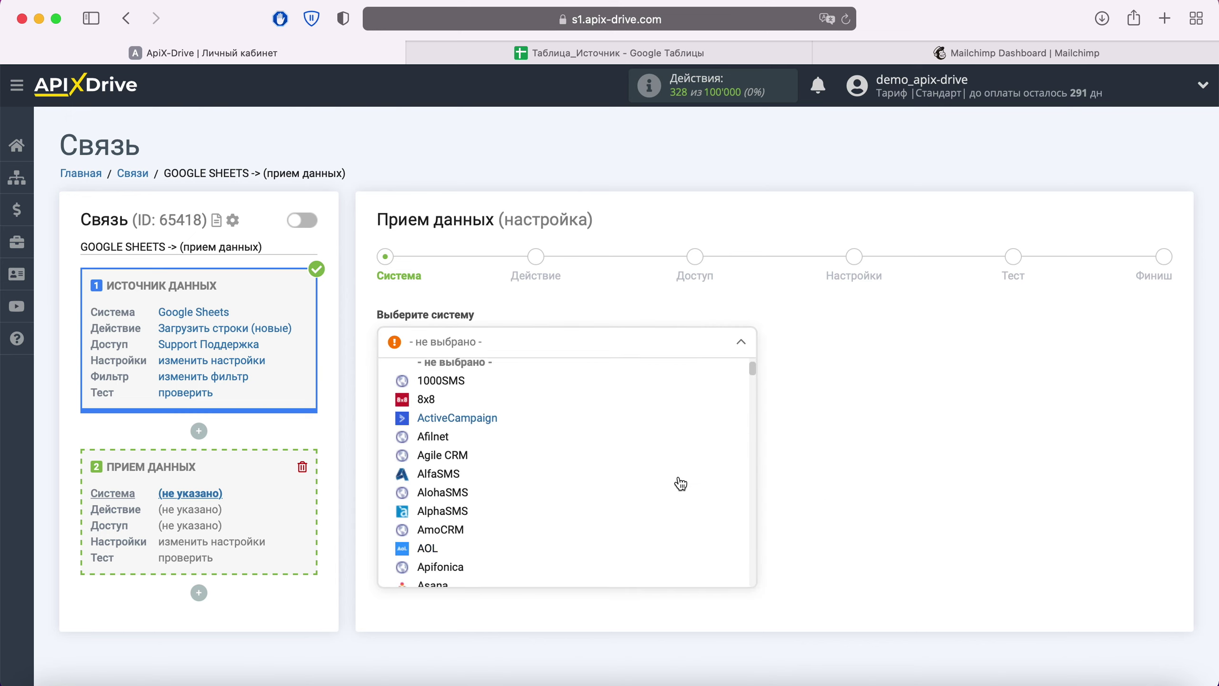
scroll(680, 483, down, 15)
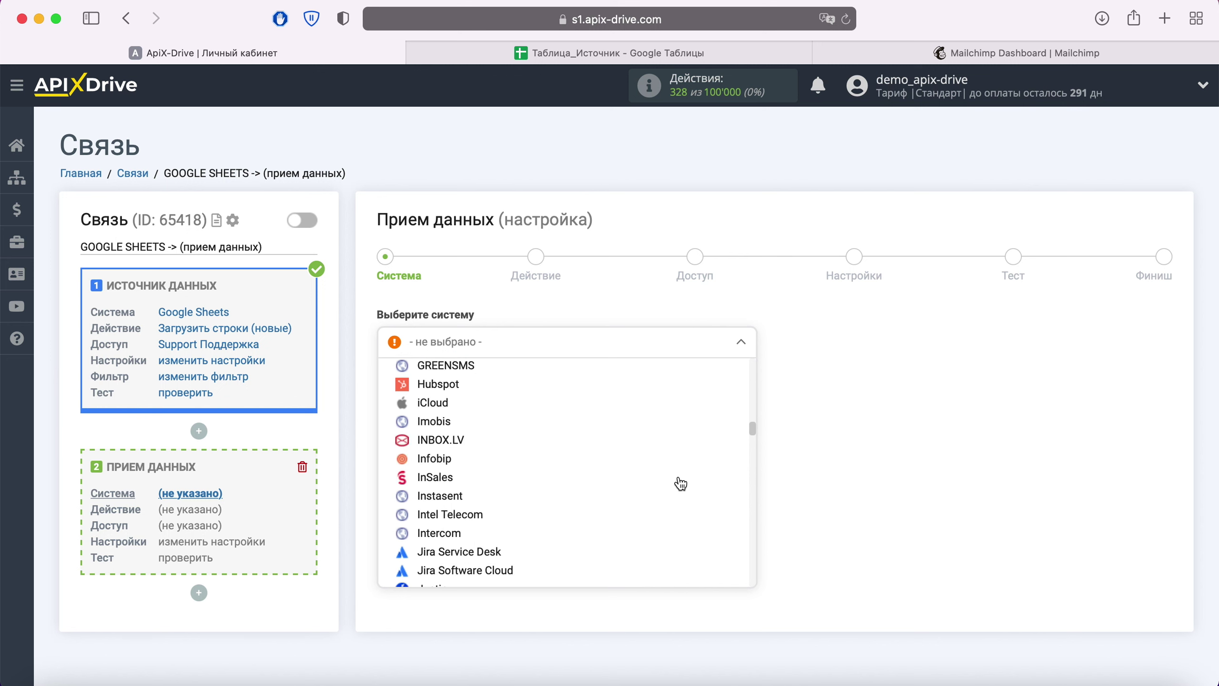
click(483, 452)
click(480, 388)
- Set the destination action to «Добавить новый E-mail» and continue to the access stage
click(557, 349)
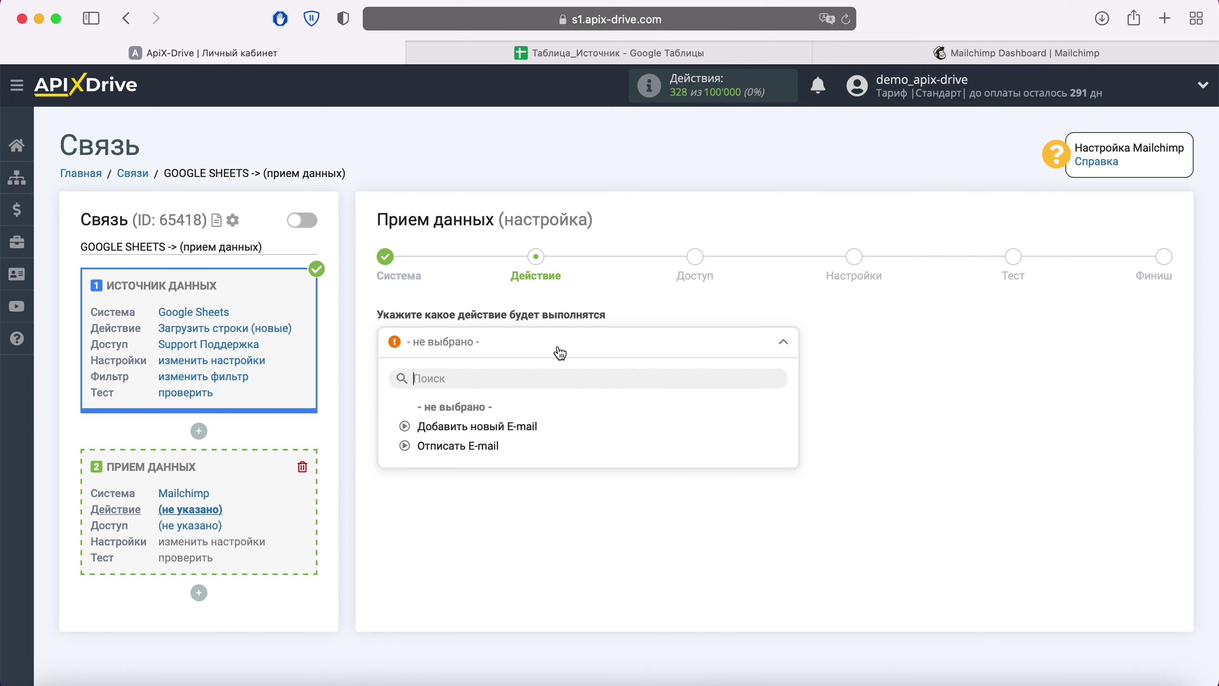
click(511, 426)
click(495, 417)
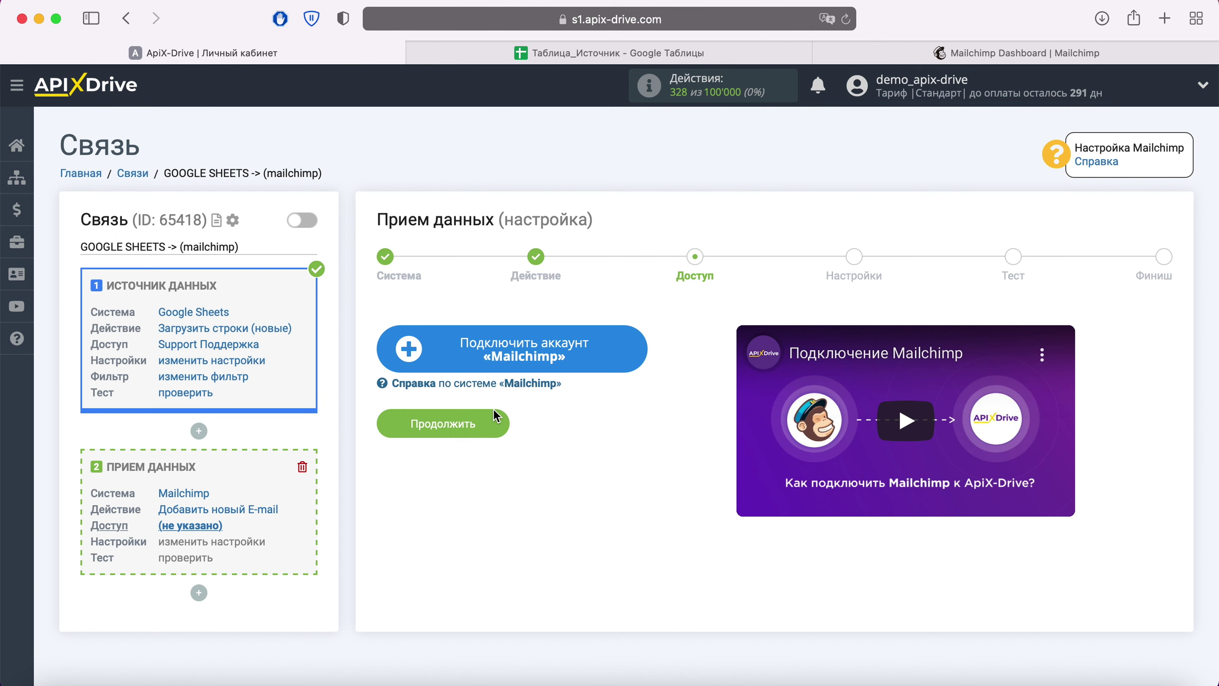
- Start connecting a Mailchimp account, then switch to Mailchimp and open the API keys page from the profile
click(642, 352)
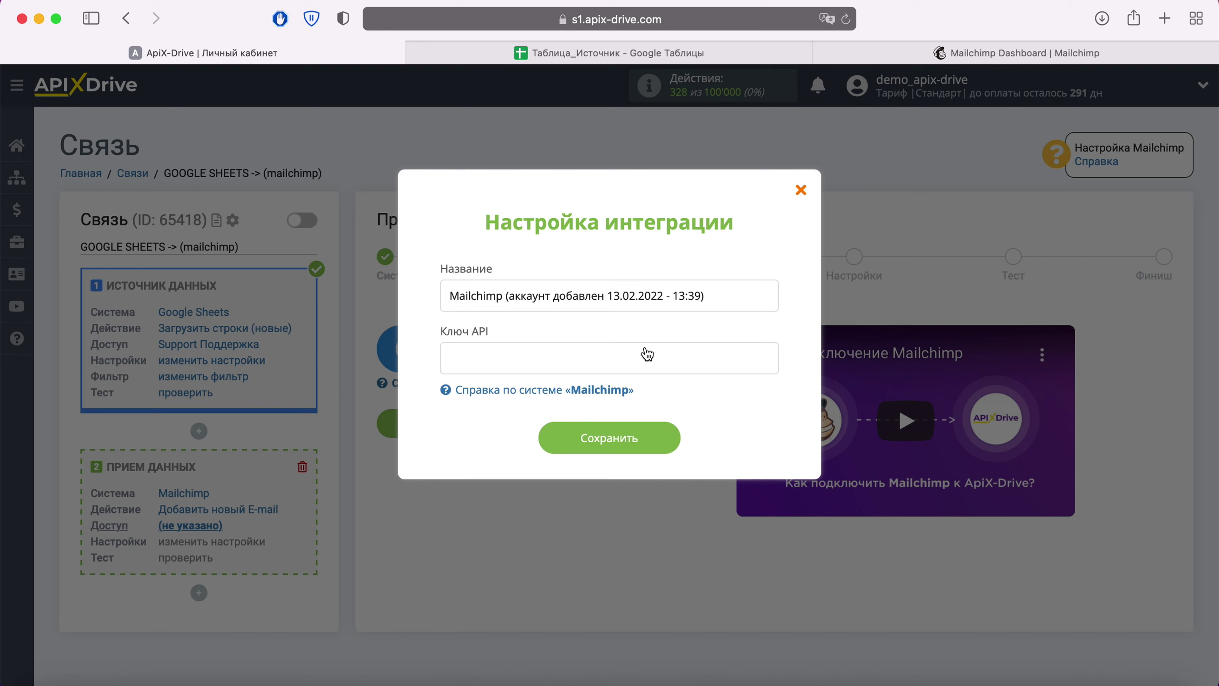
click(932, 56)
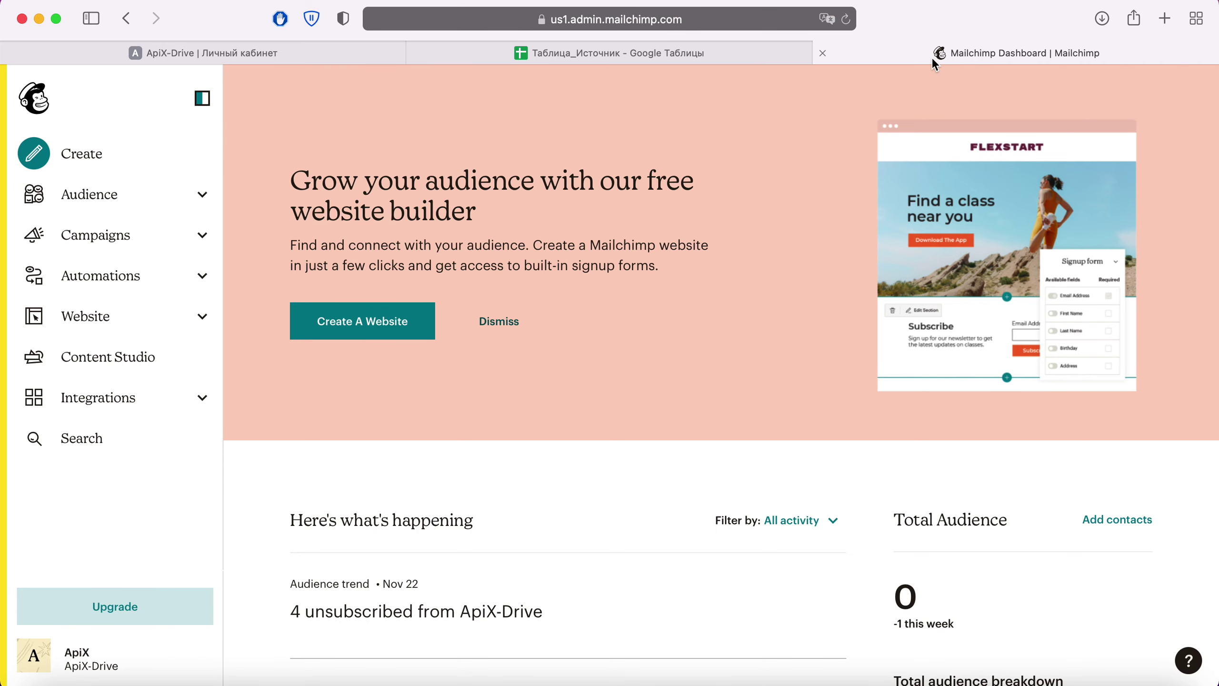
click(34, 654)
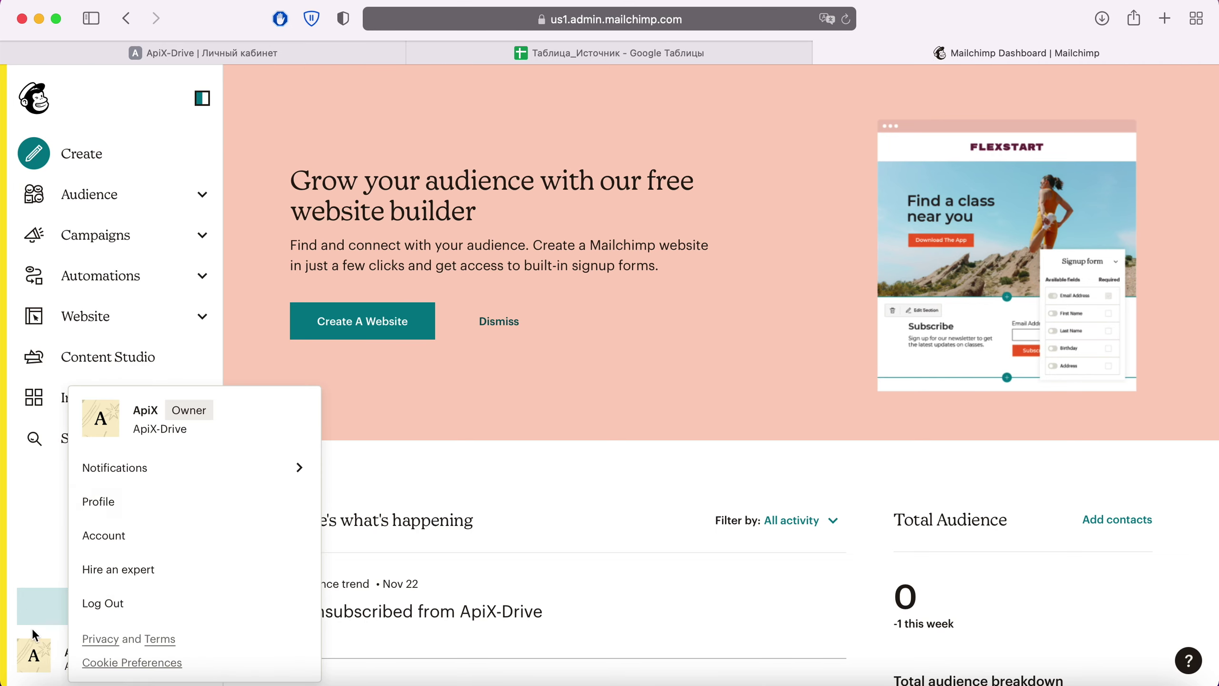
click(101, 497)
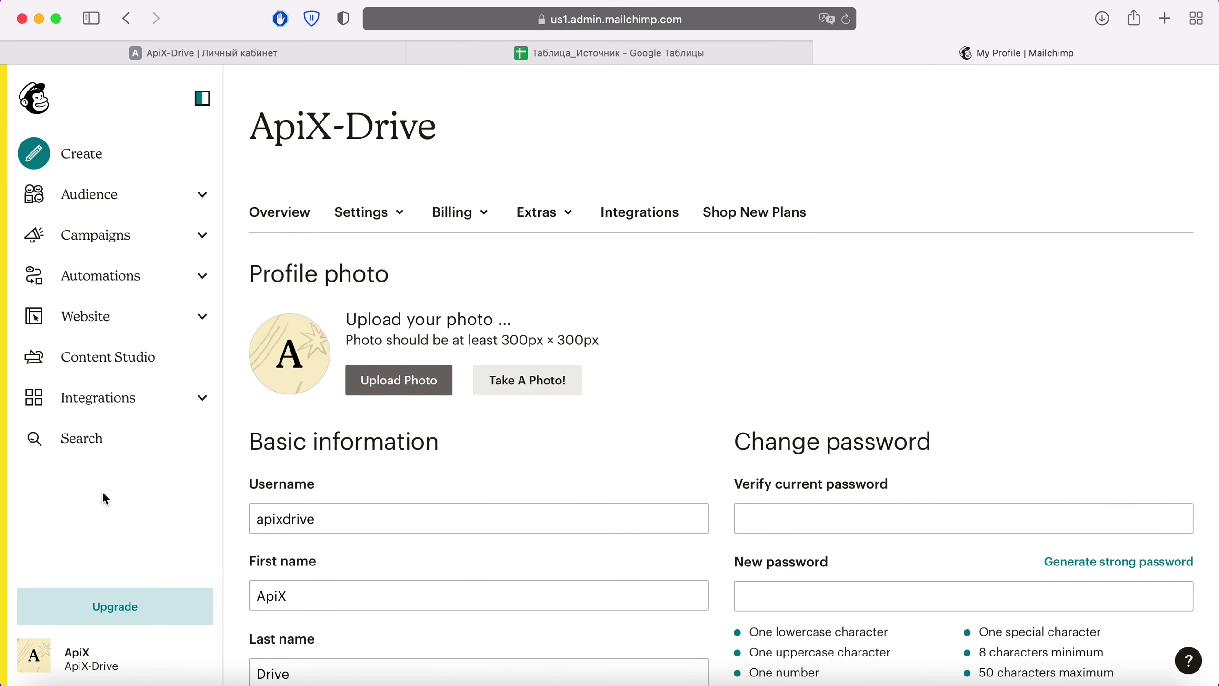
click(559, 216)
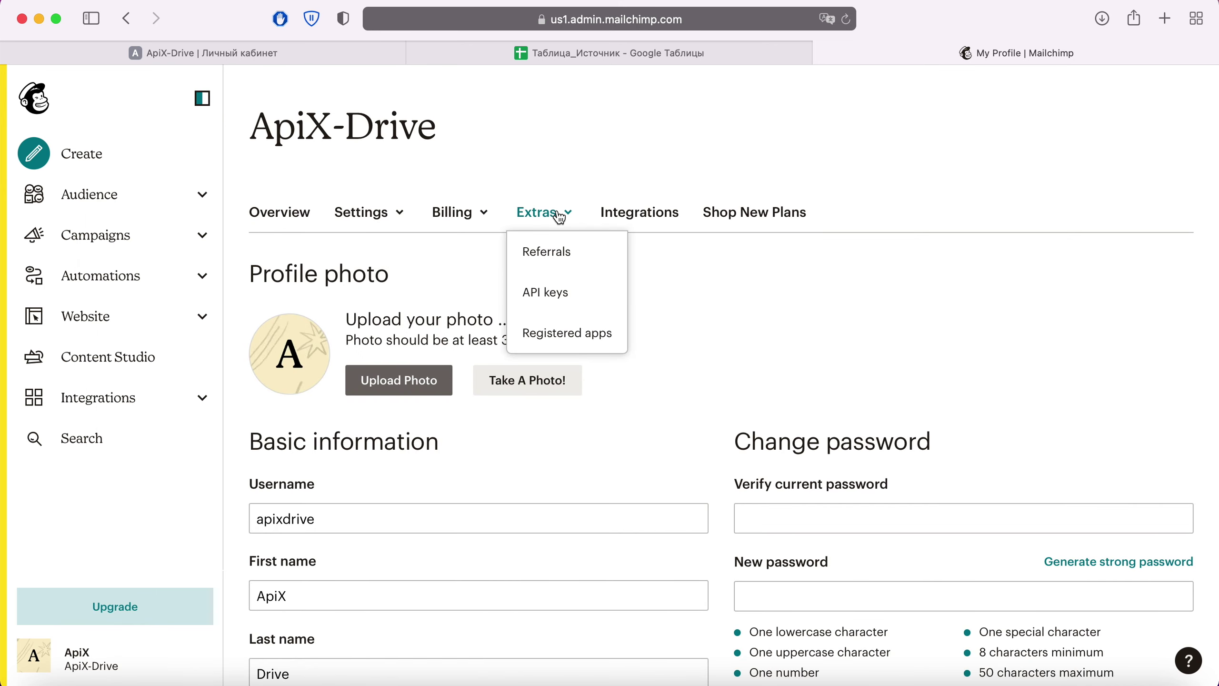
click(552, 296)
scroll(554, 304, down, 6)
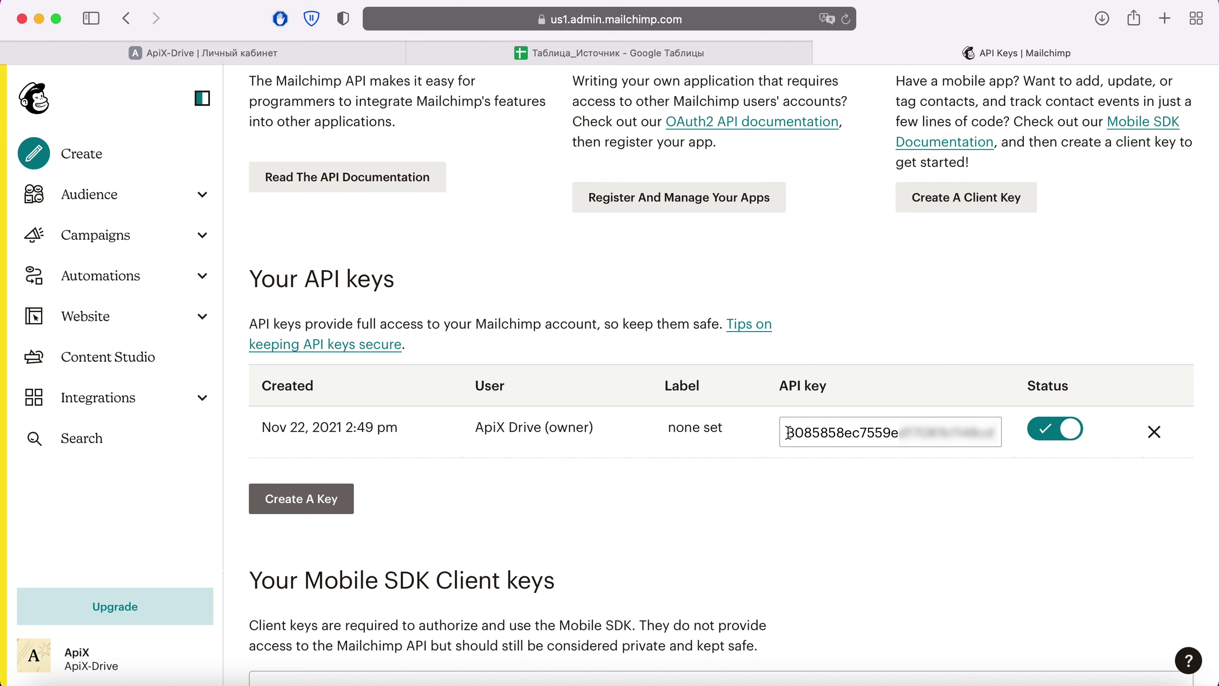
- Copy the existing Mailchimp API key and paste it into the «Ключ API» field of the ApiX-Drive integration dialog
drag(800, 435, 919, 438)
right_click(919, 439)
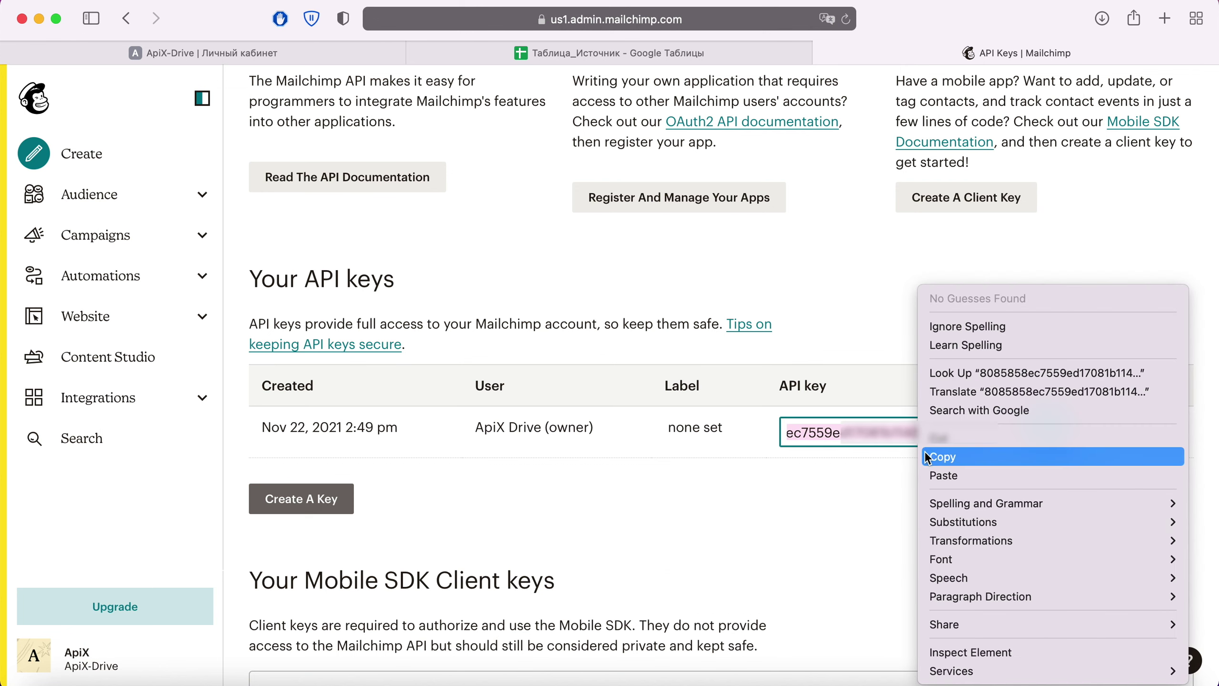
click(945, 456)
click(263, 57)
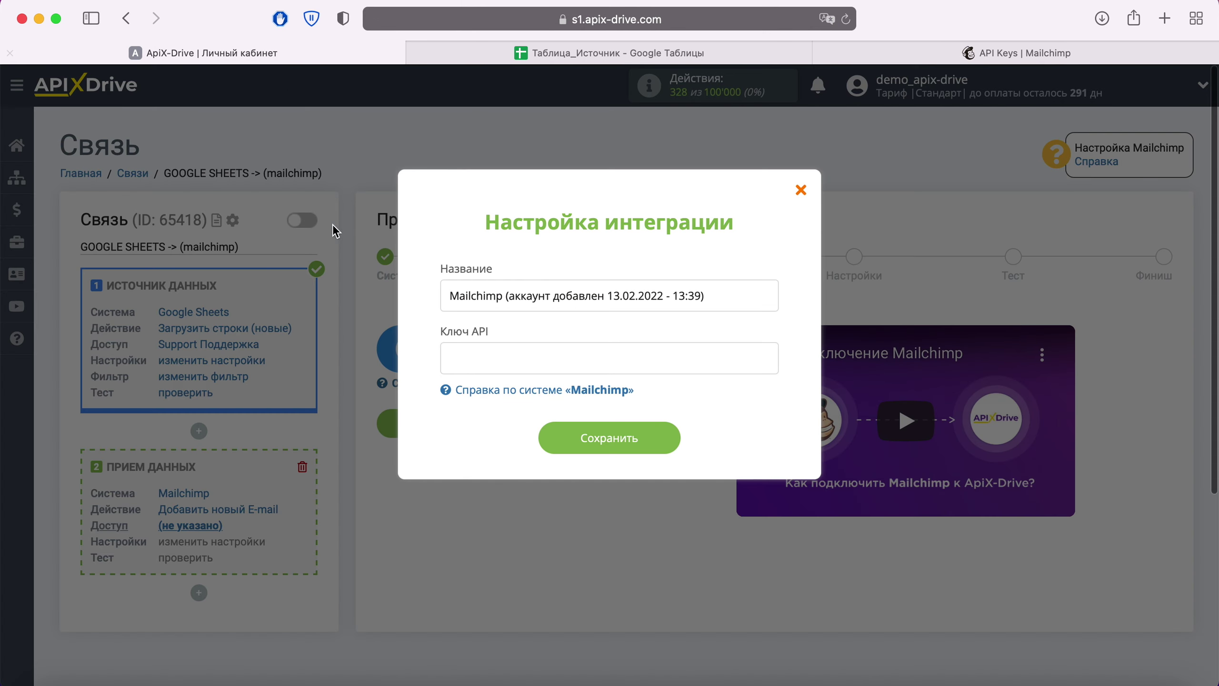
right_click(475, 348)
click(501, 397)
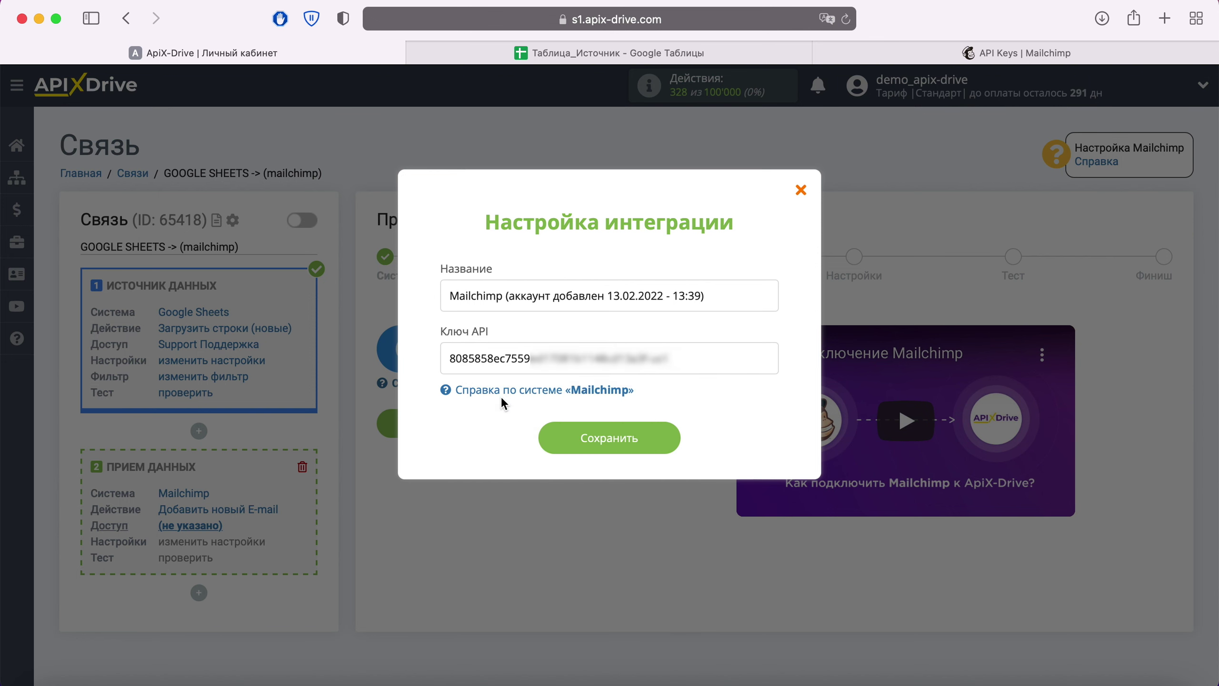
- Save the Mailchimp integration, select the account «Mailchimp (аккаунт добавлен 13.02.2022 - 13:39)» as the login and continue to the settings stage
click(669, 439)
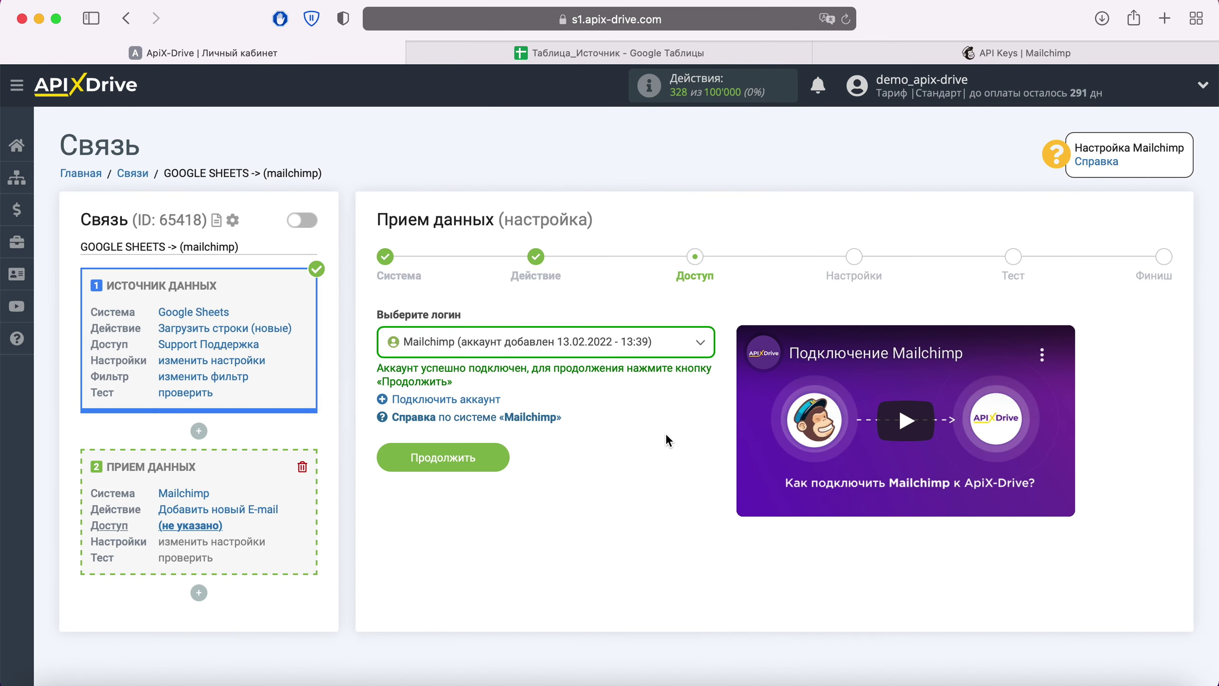
click(704, 343)
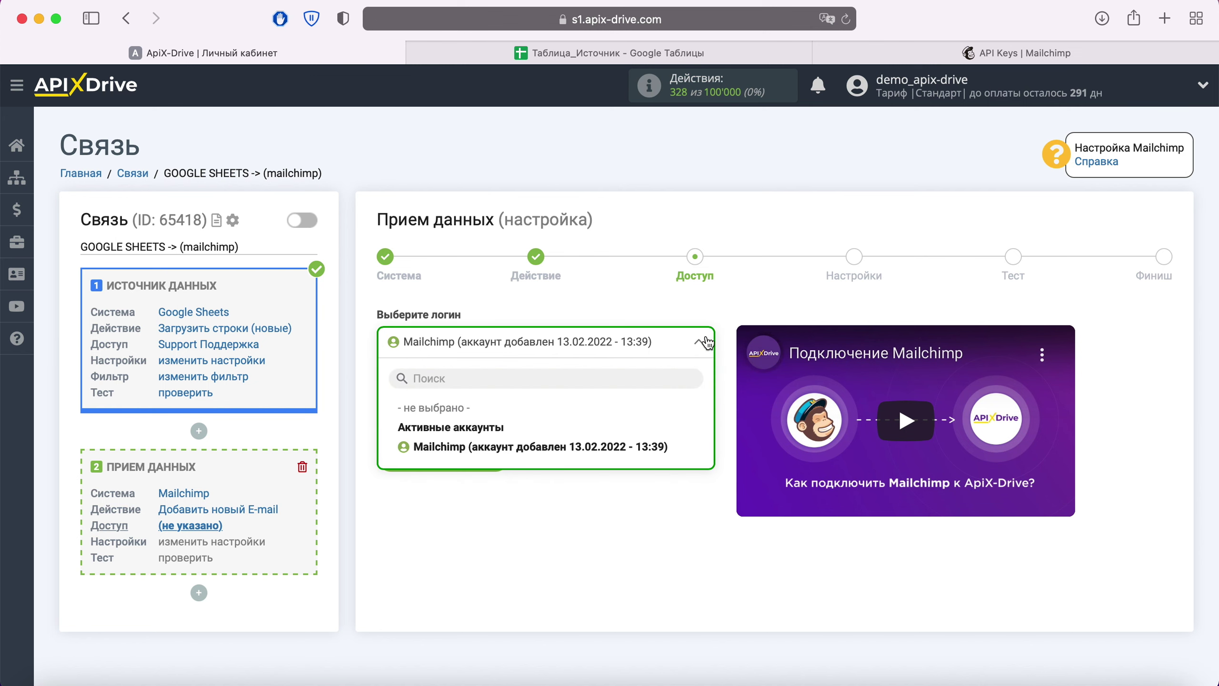
click(516, 449)
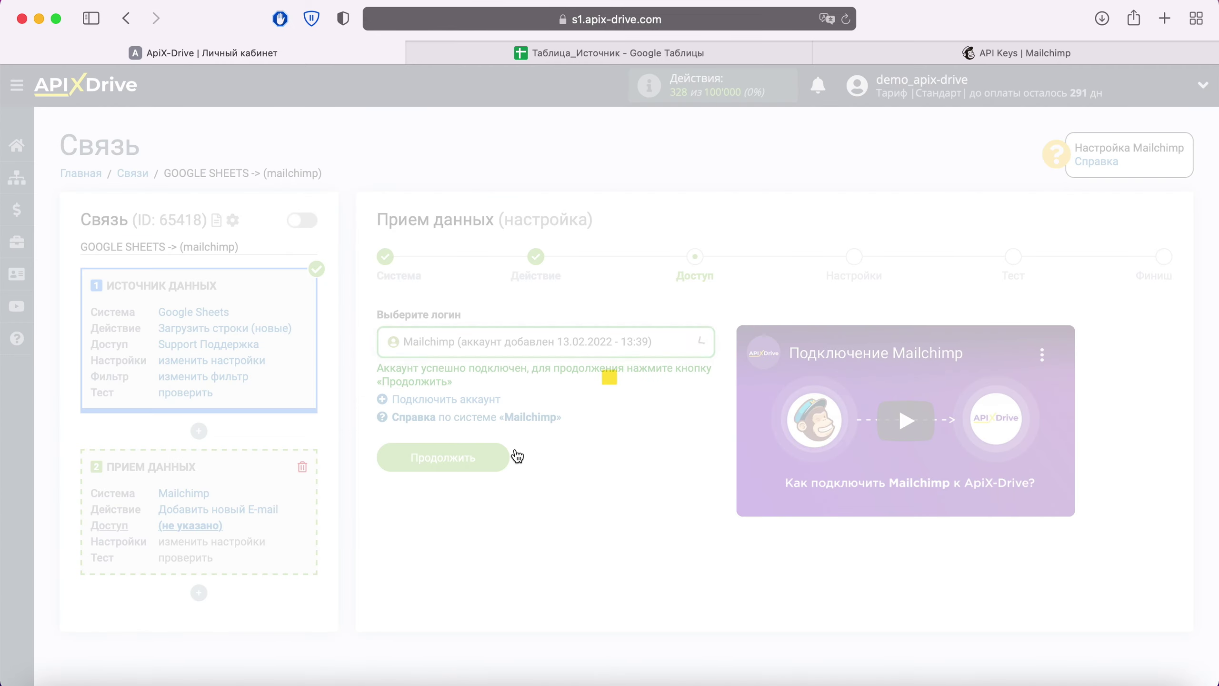
click(508, 455)
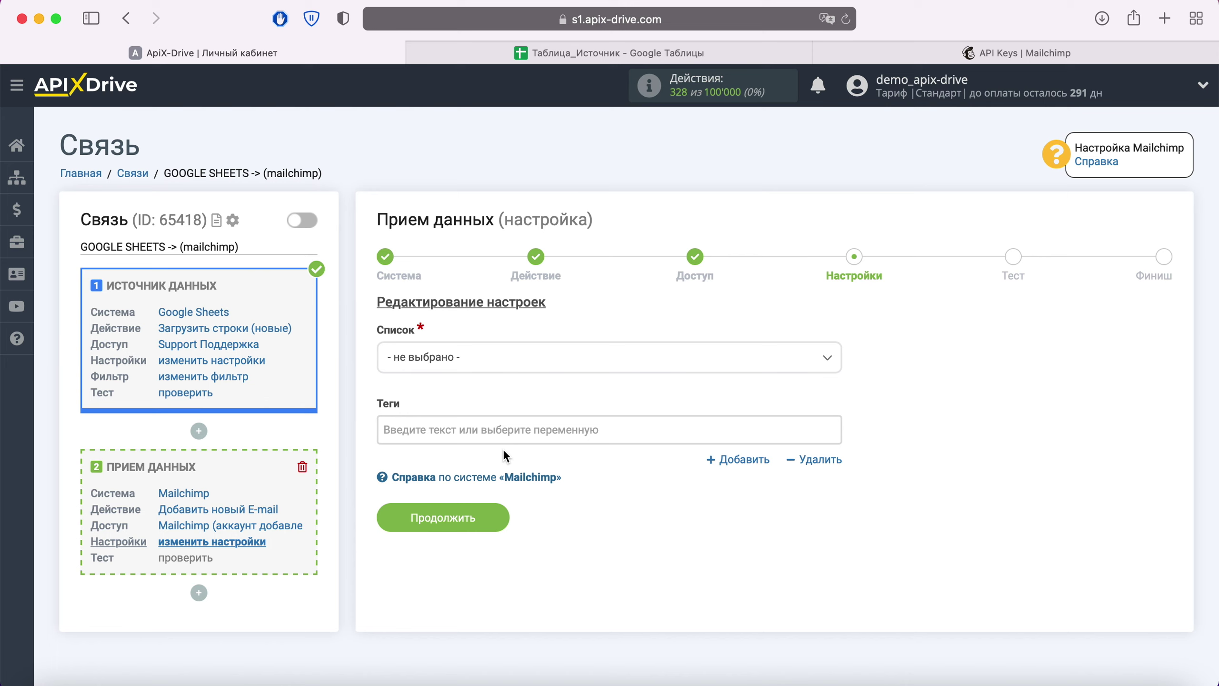
- Set «Список» to ApiX-Drive and map the E-mail field to the Google Sheets variable «Колонка H»
click(473, 365)
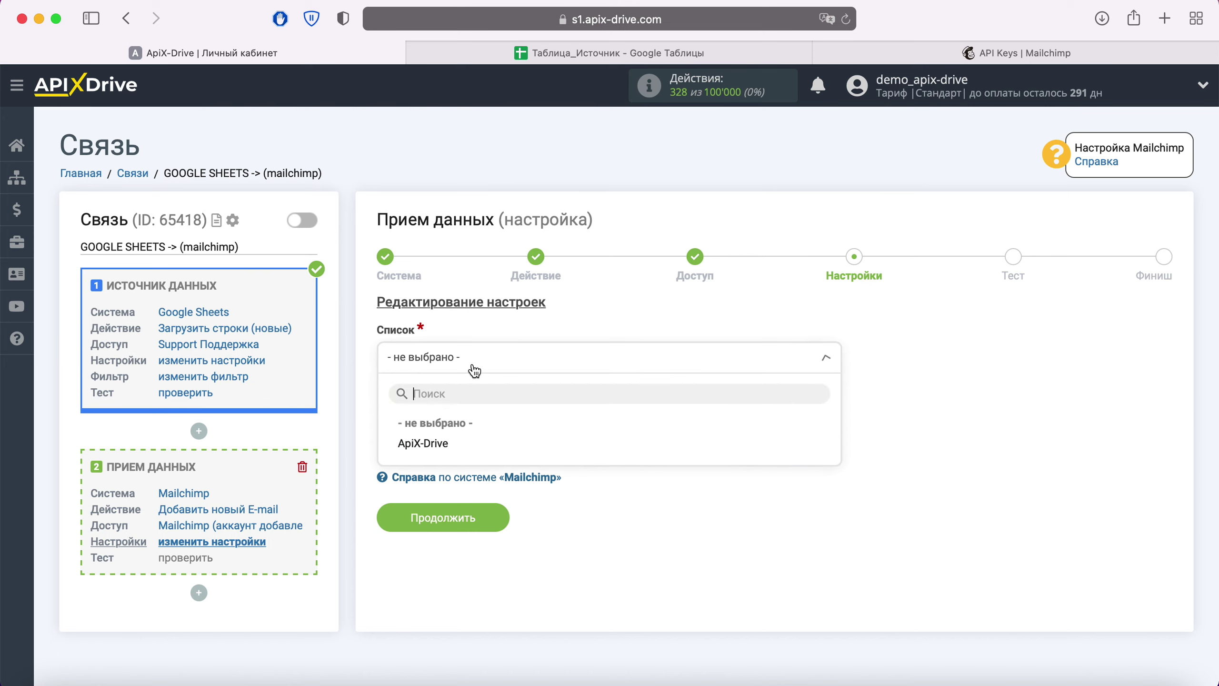
click(439, 442)
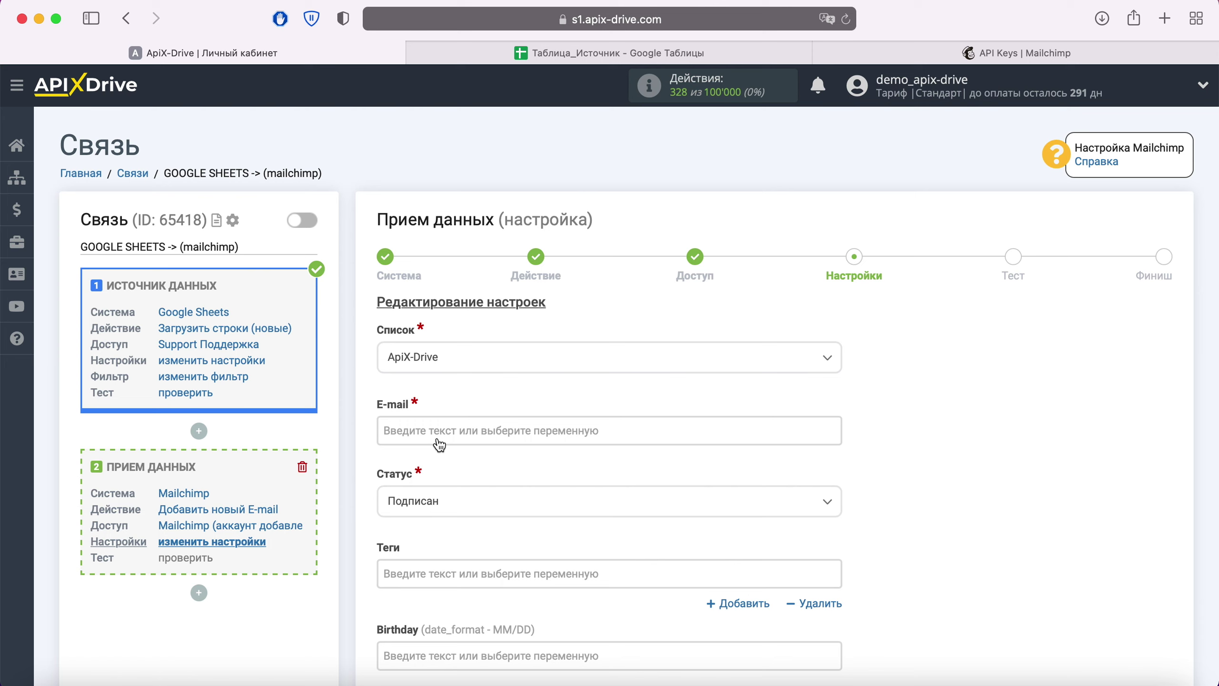
click(438, 440)
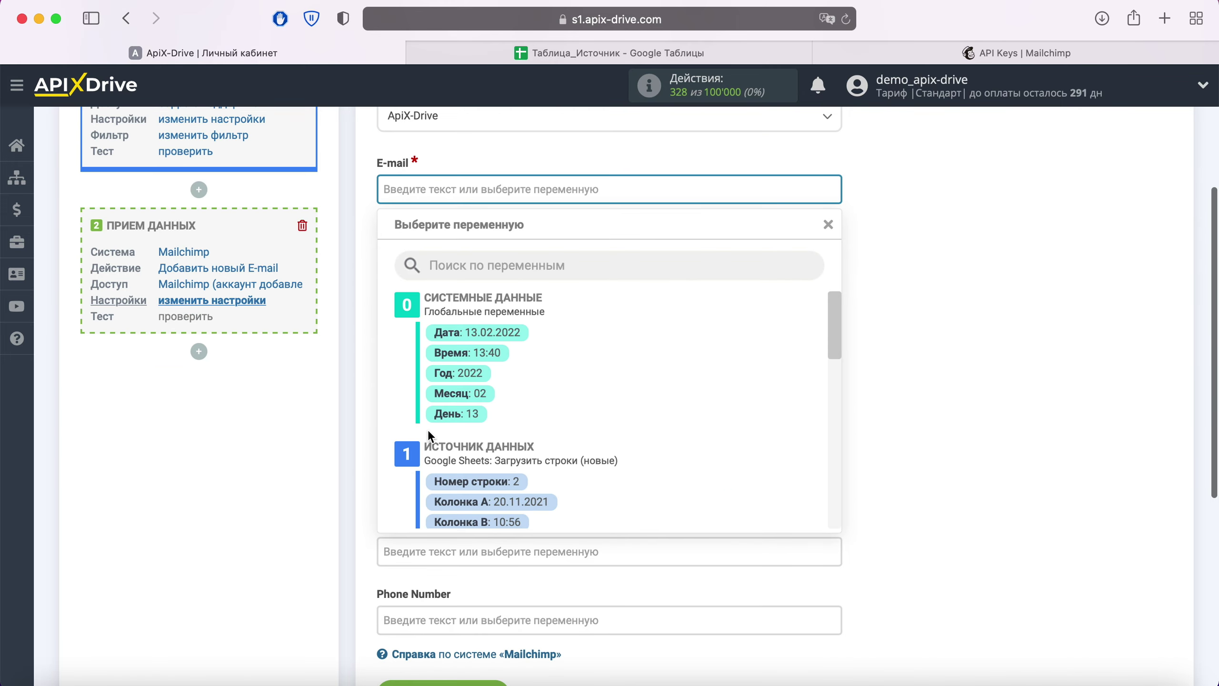
scroll(676, 408, down, 5)
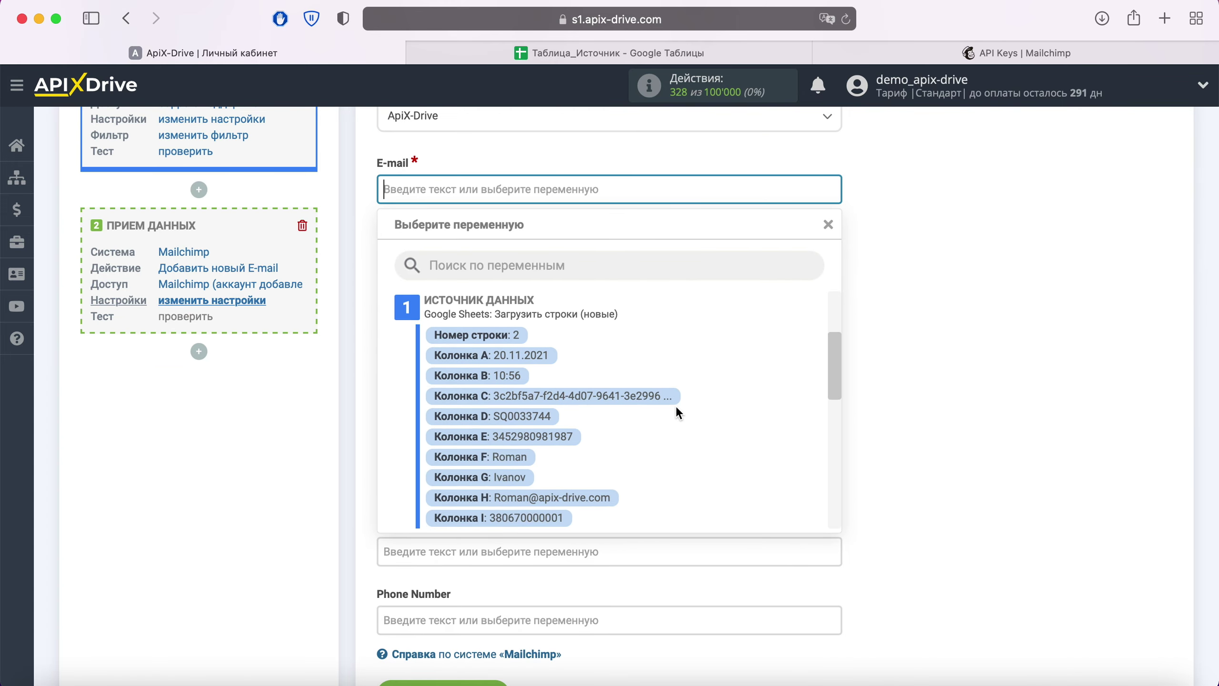
click(585, 446)
- Map the «Теги» field to the Google Sheets variable «Колонка J»
click(533, 342)
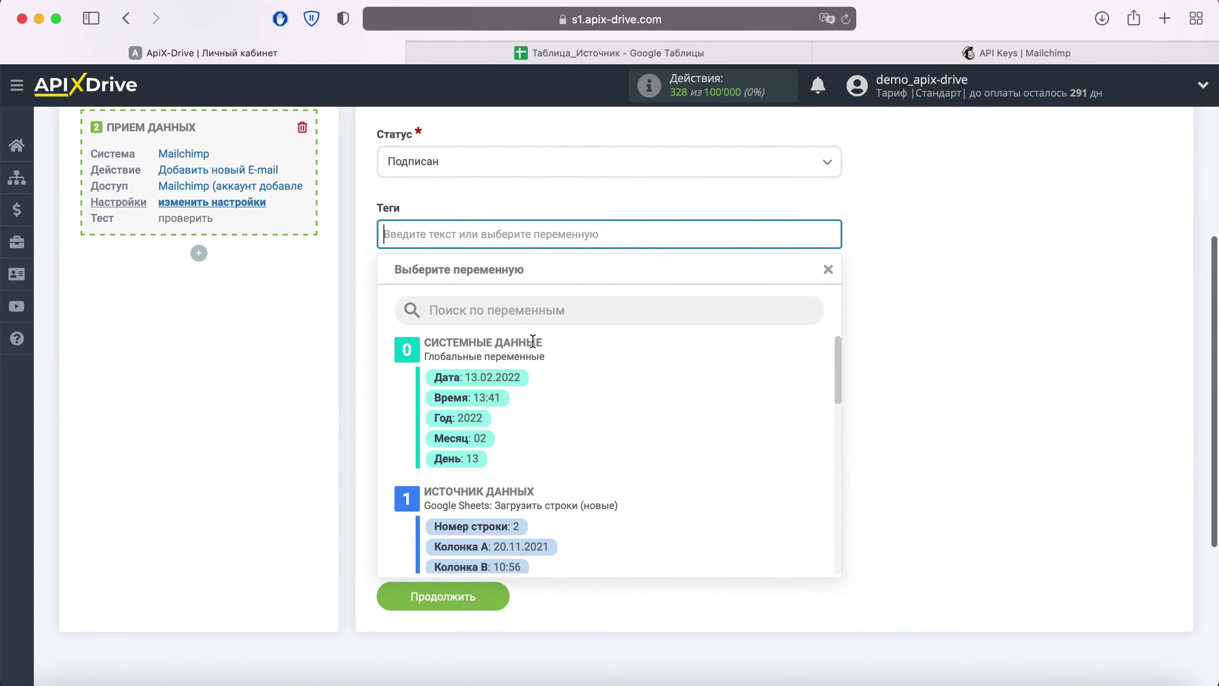
scroll(655, 420, down, 5)
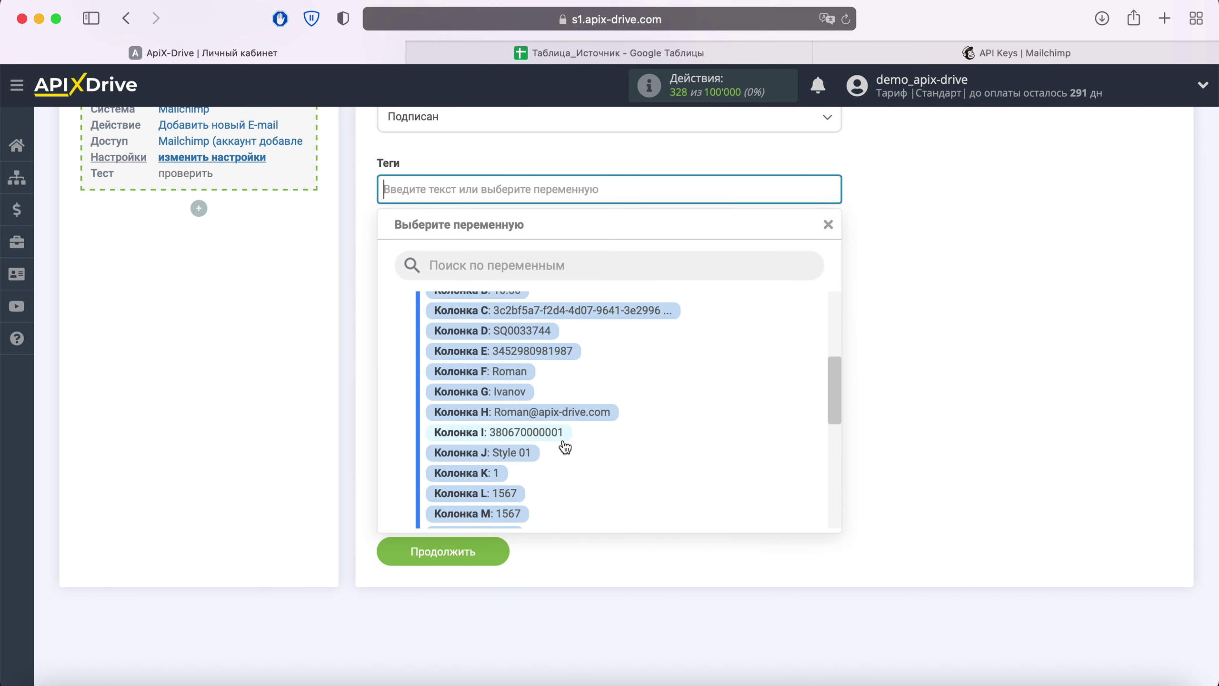
click(532, 456)
- Map First Name to the Google Sheets variable «Колонка F» and Last Name to «Колонка G»
click(504, 341)
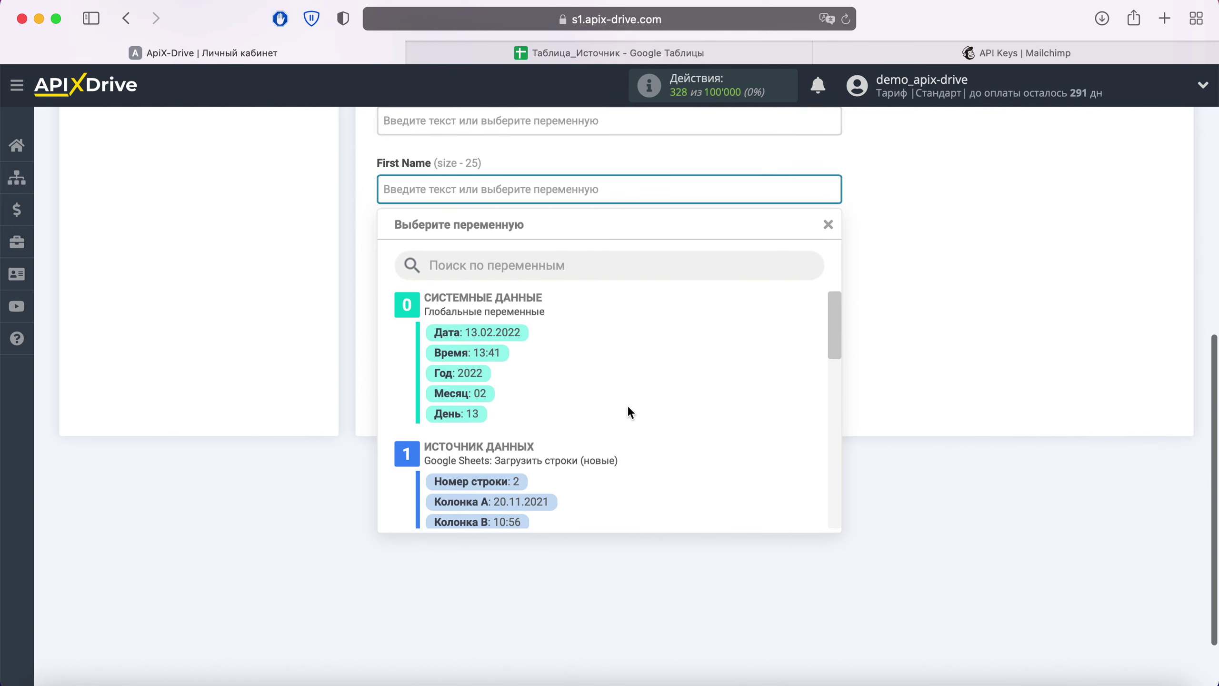
scroll(664, 409, down, 2)
scroll(665, 410, down, 4)
click(523, 422)
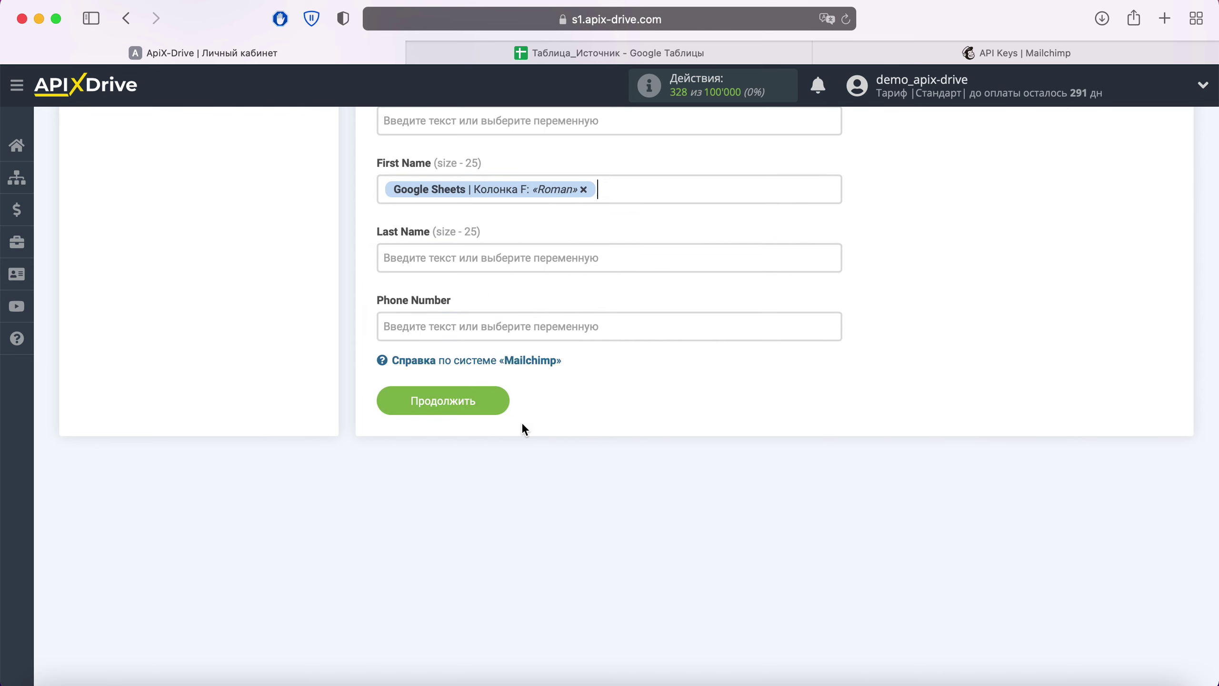
click(499, 269)
scroll(653, 398, down, 4)
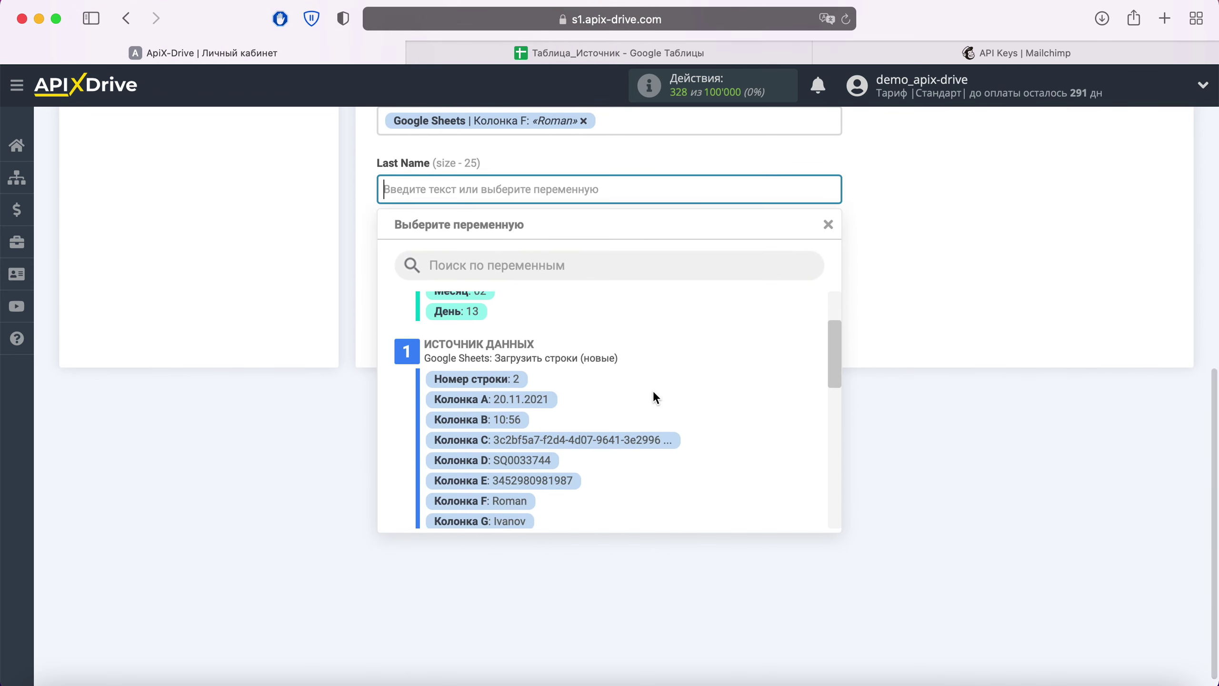
click(519, 444)
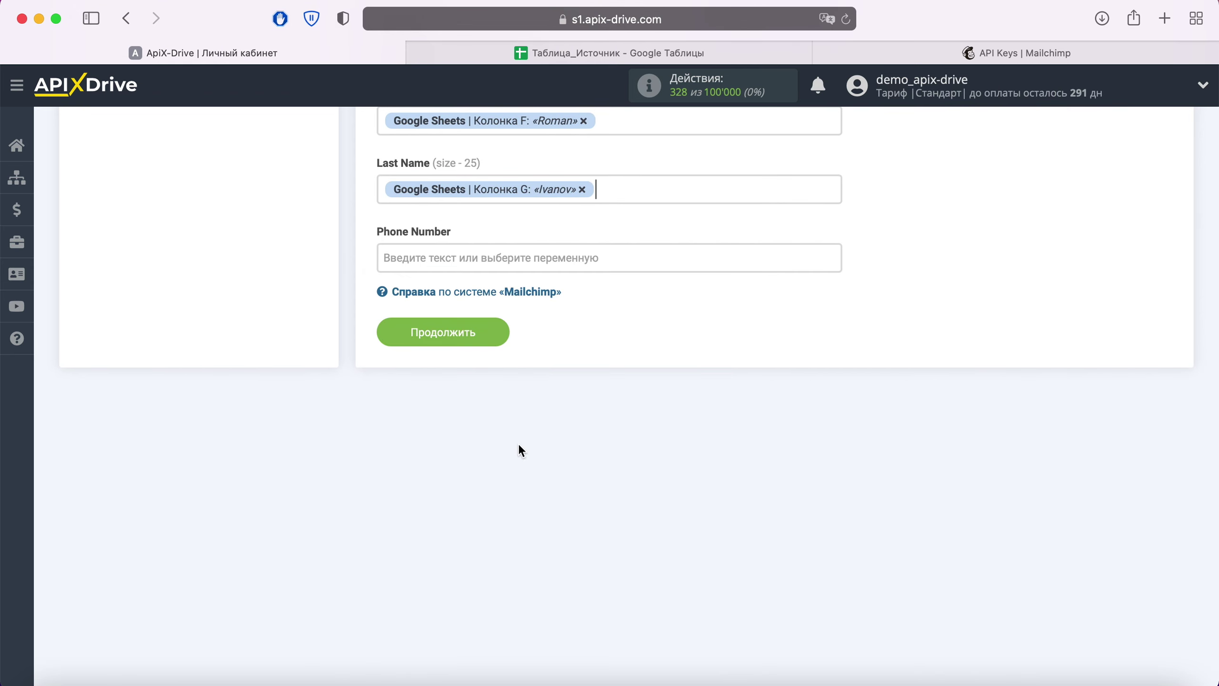
- Map Phone Number to the Google Sheets variable «Колонка I» and continue to the test stage
click(506, 251)
scroll(656, 411, down, 5)
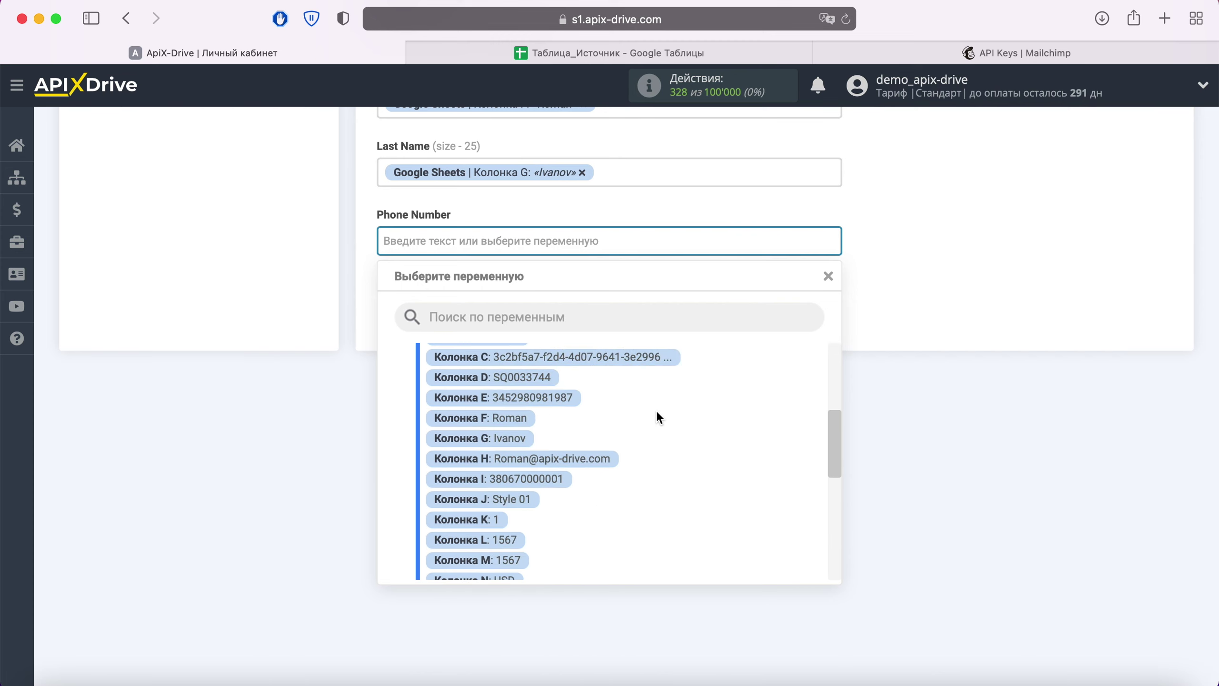
click(559, 480)
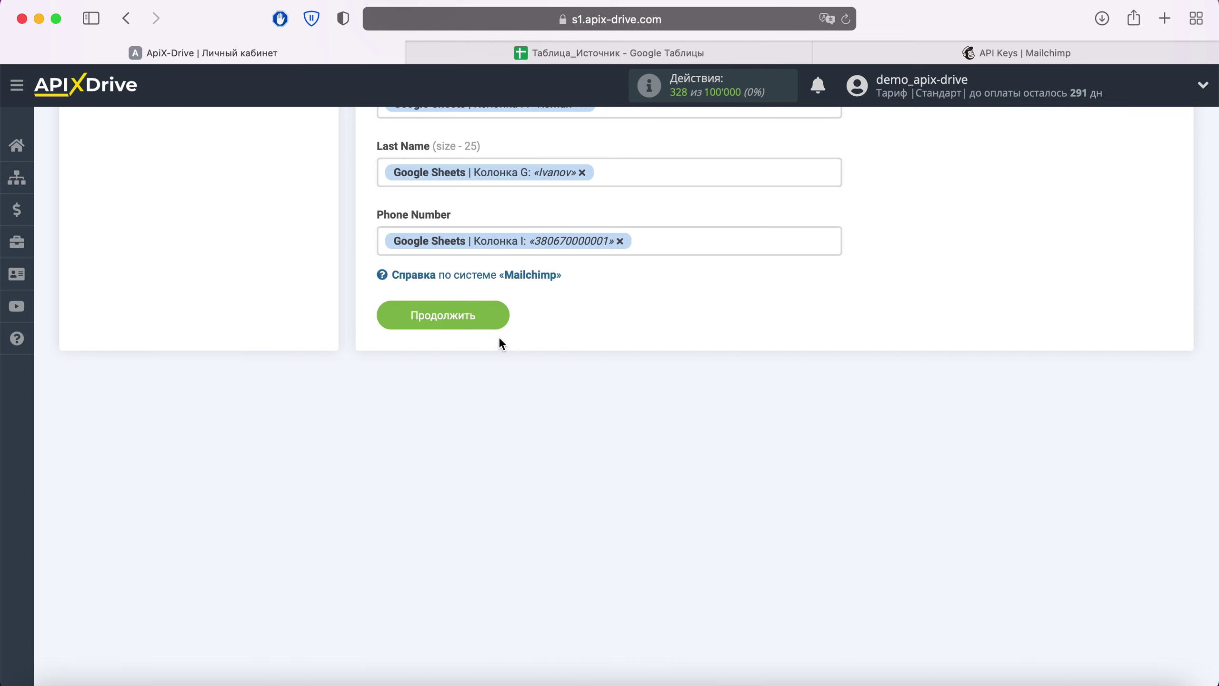
click(499, 317)
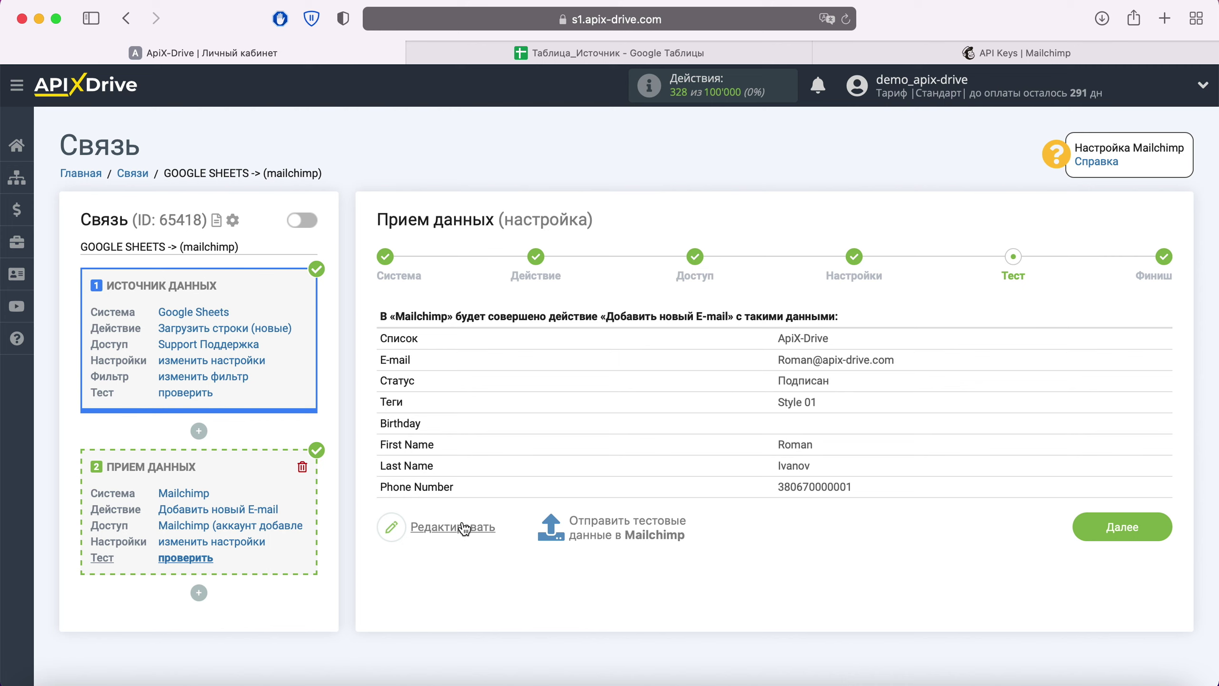
- Send the test data to Mailchimp, then switch to Mailchimp and open the audience's contact list to check the new contact
click(608, 531)
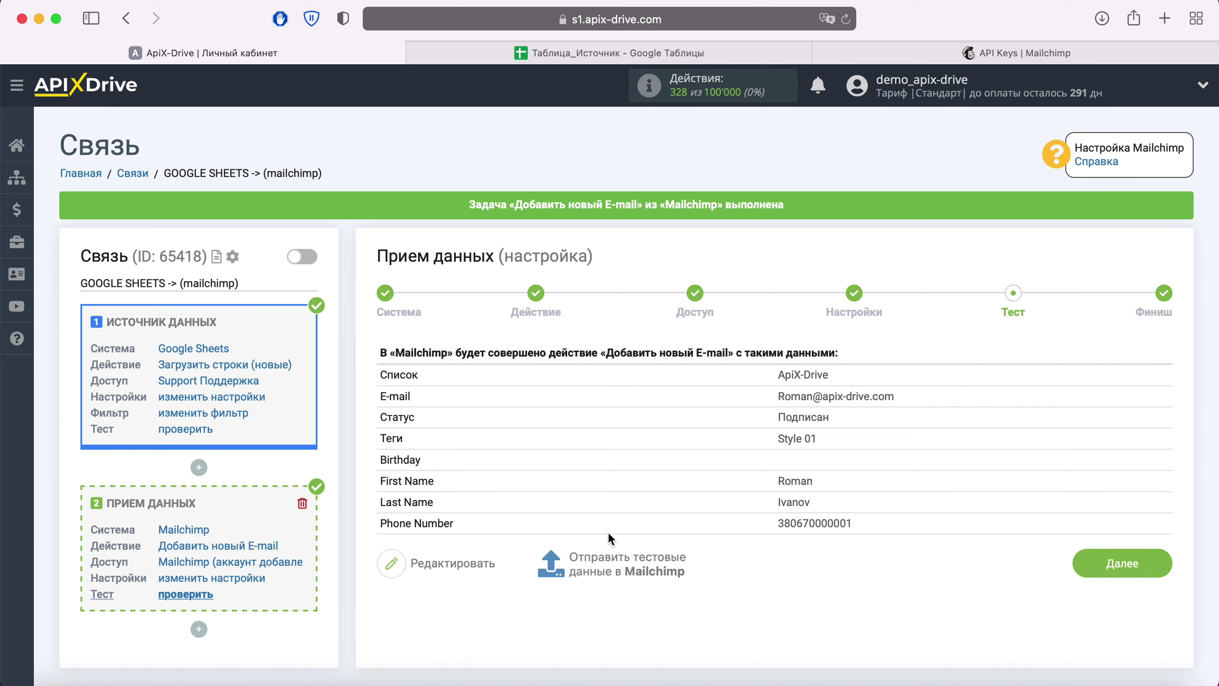
click(851, 54)
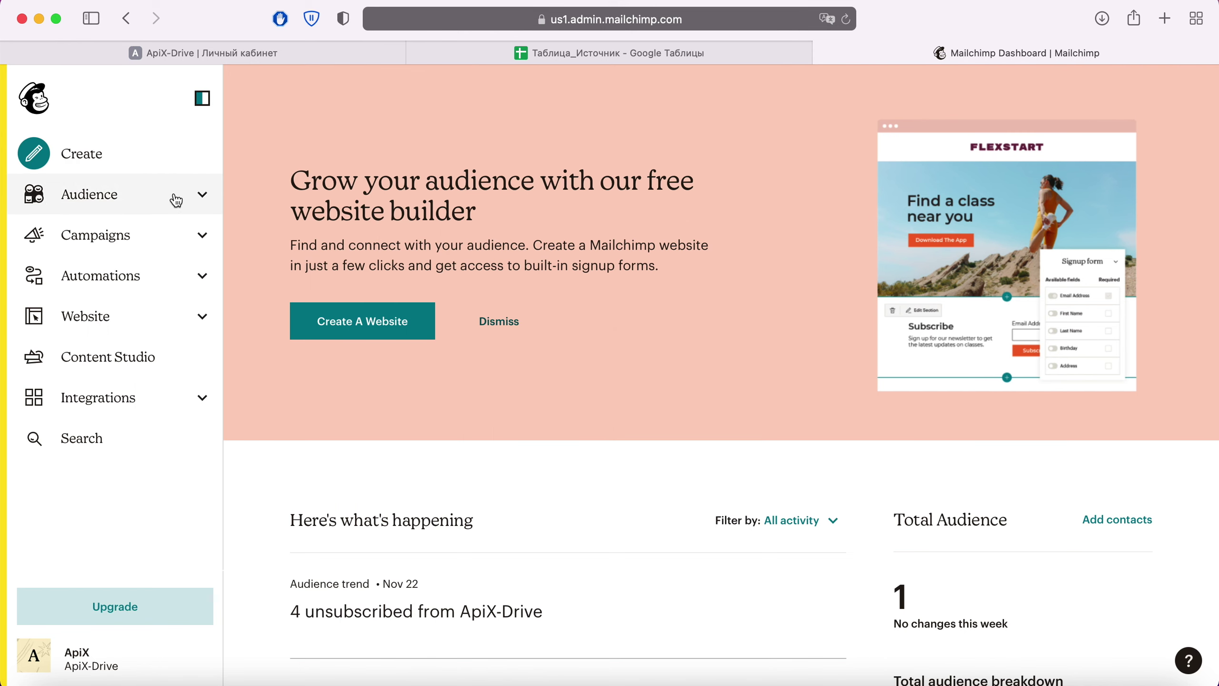
click(149, 239)
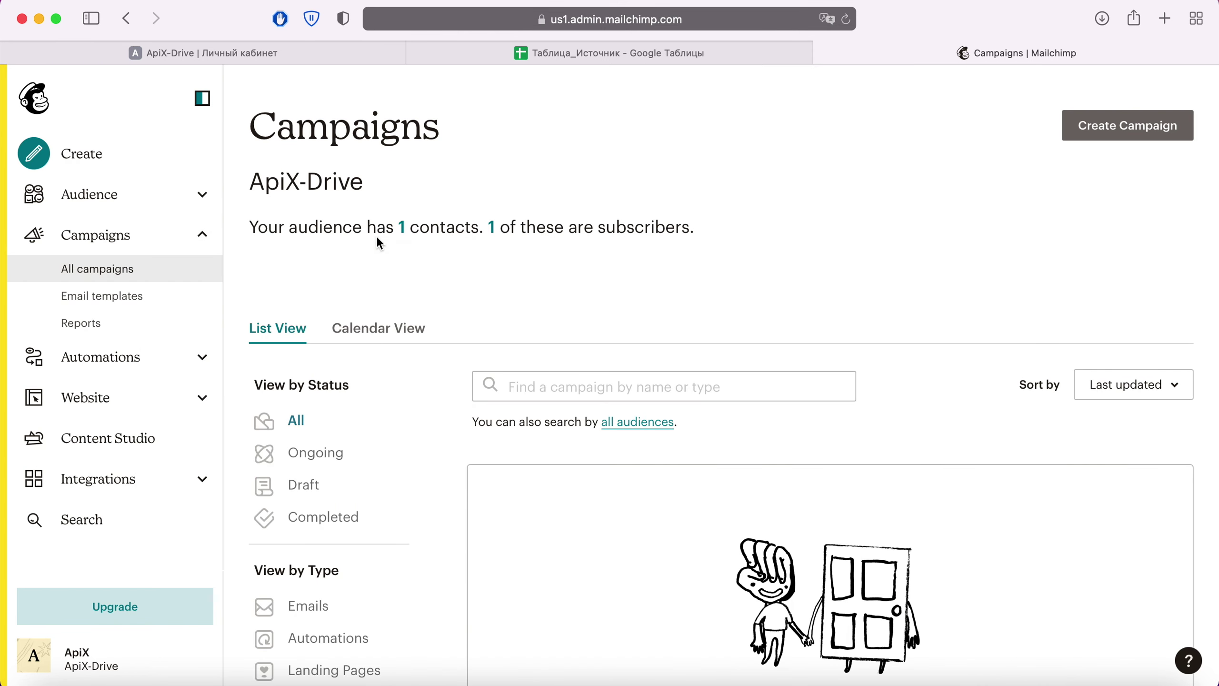
click(403, 228)
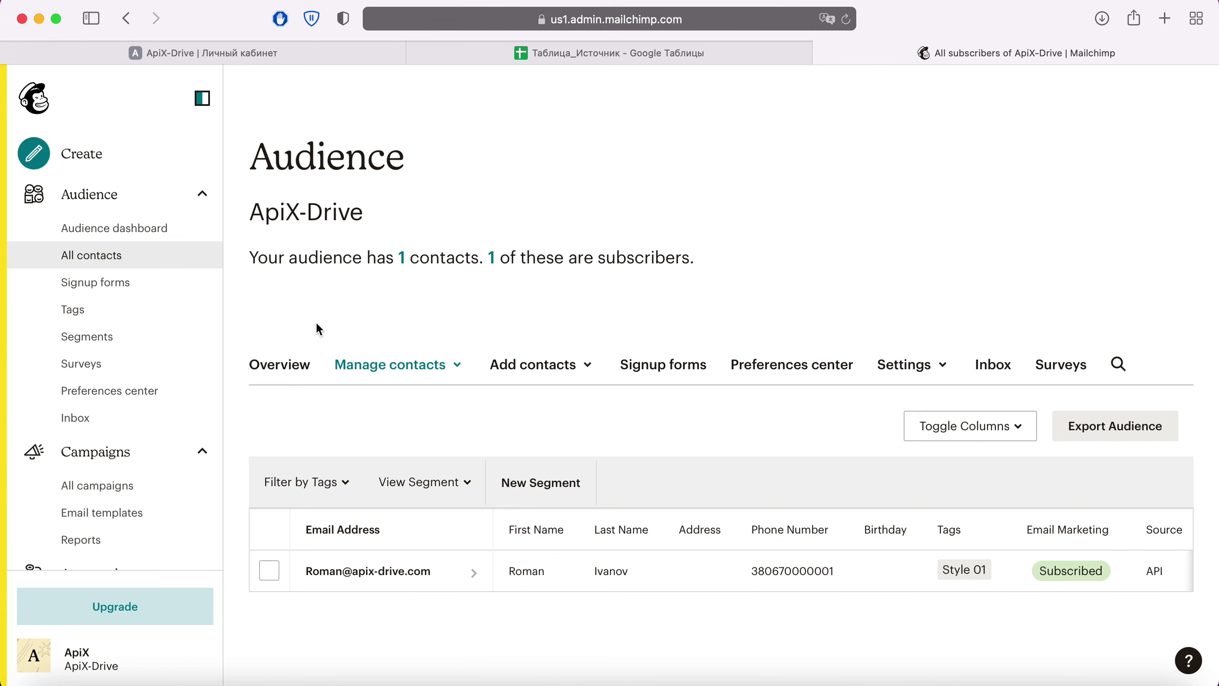
- Return to ApiX-Drive, finish the data destination setup and enable automatic updating for the connection
click(278, 48)
click(1122, 563)
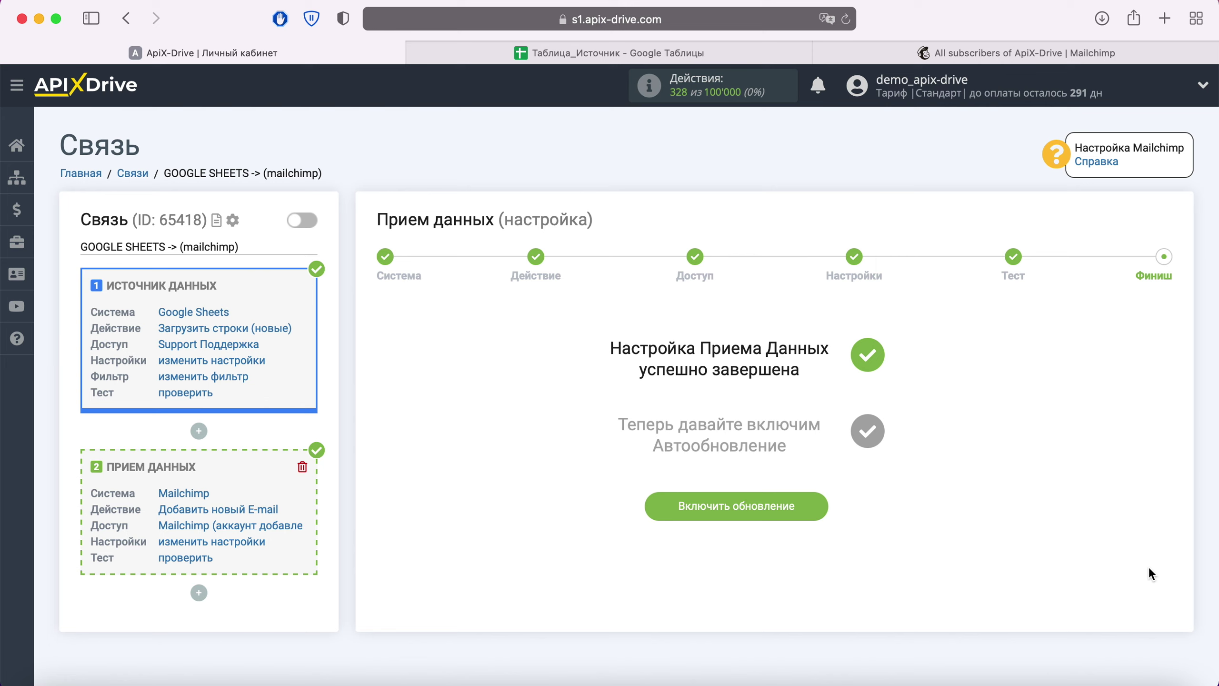
click(813, 505)
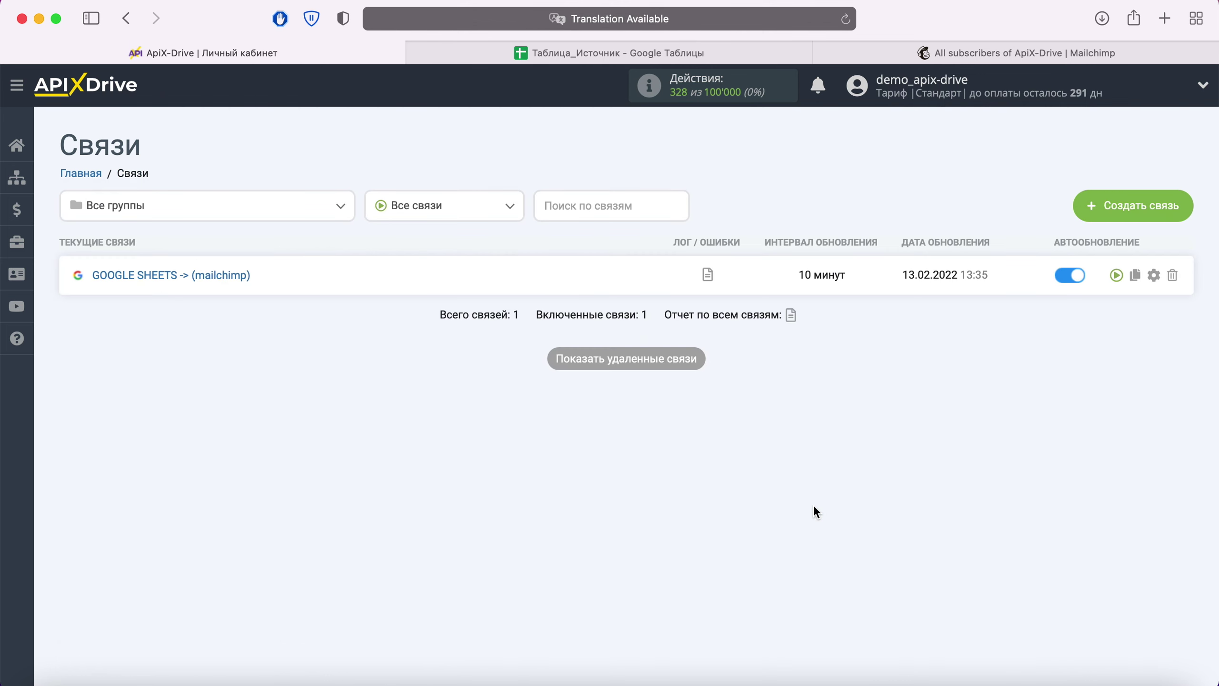
- Set the update interval of the Google Sheets to Mailchimp connection to 5 minutes and save its settings
click(1154, 275)
click(723, 407)
click(633, 369)
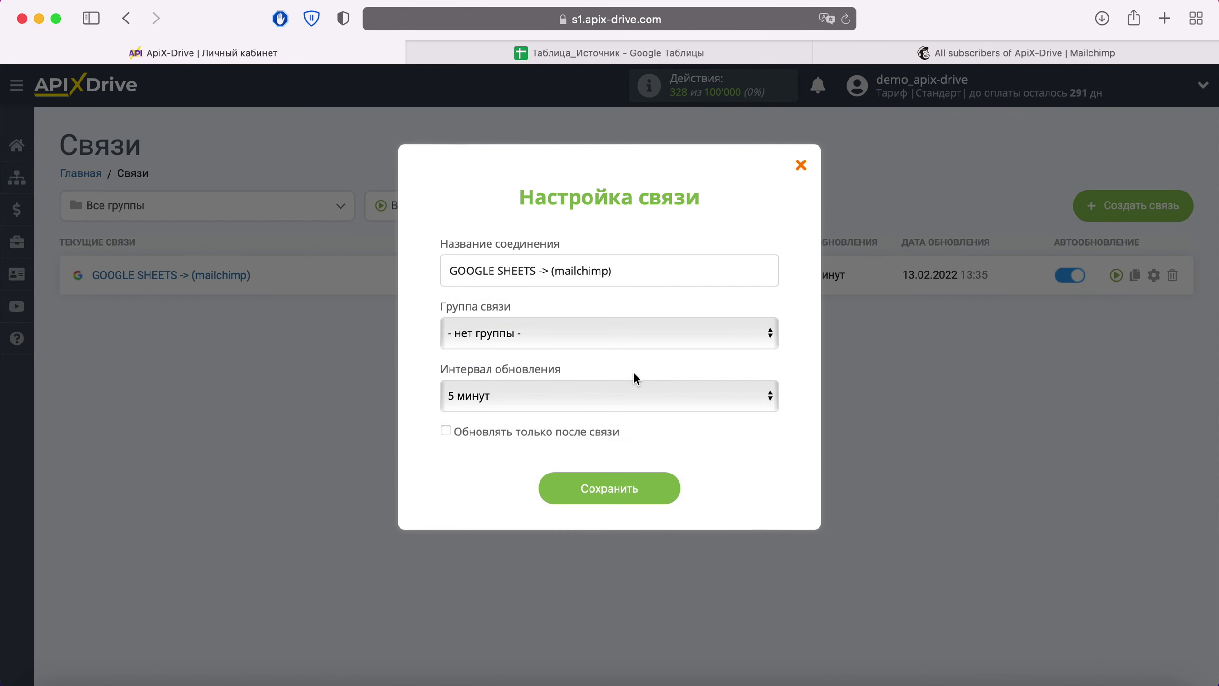
click(666, 487)
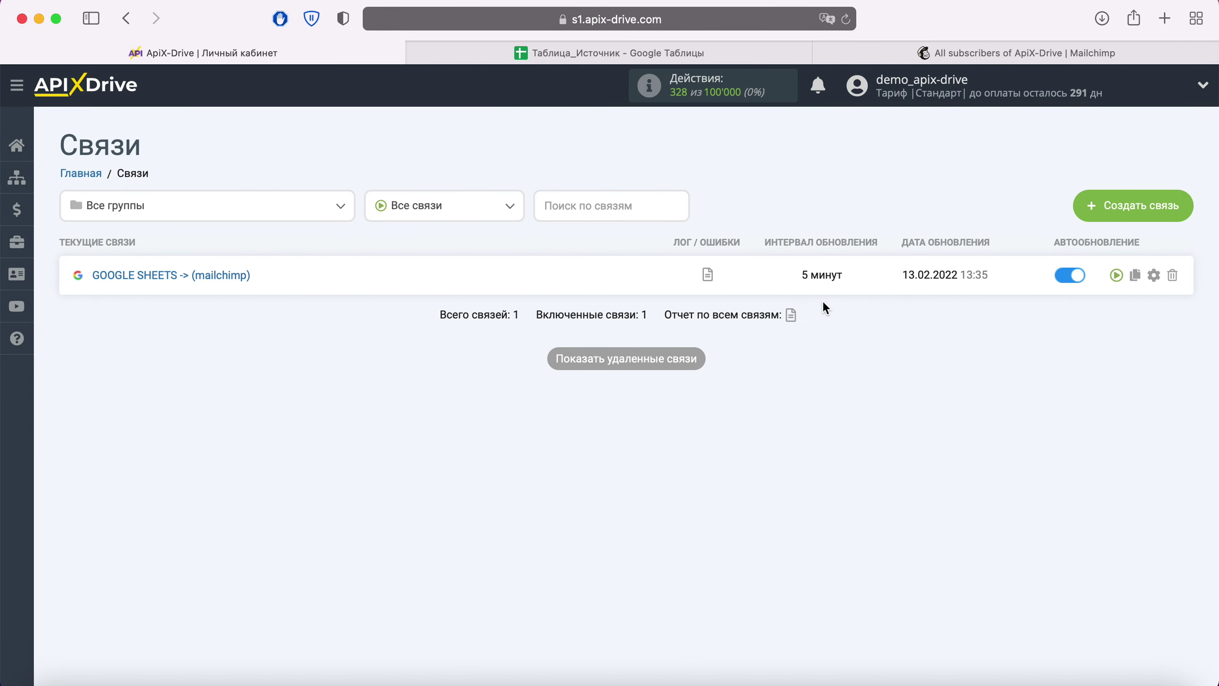